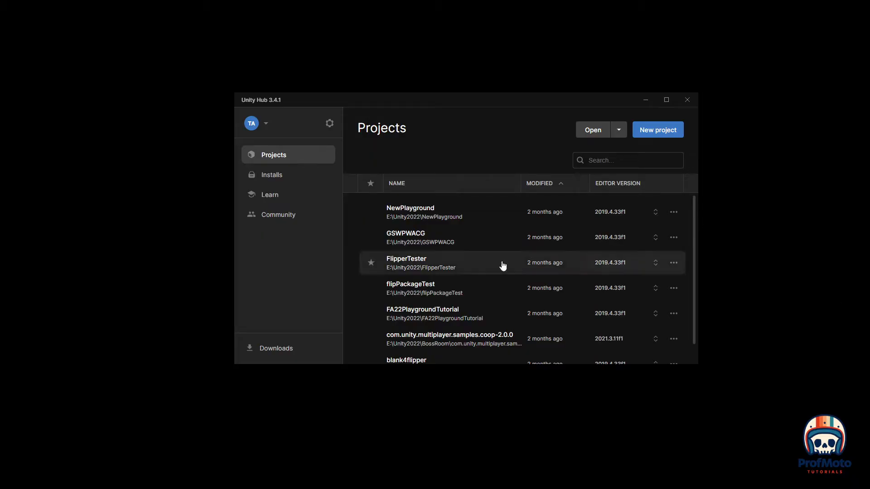
# View the installed Unity editors, and open the SDK downloads page on the Vuforia developer portal.
pyautogui.click(274, 175)
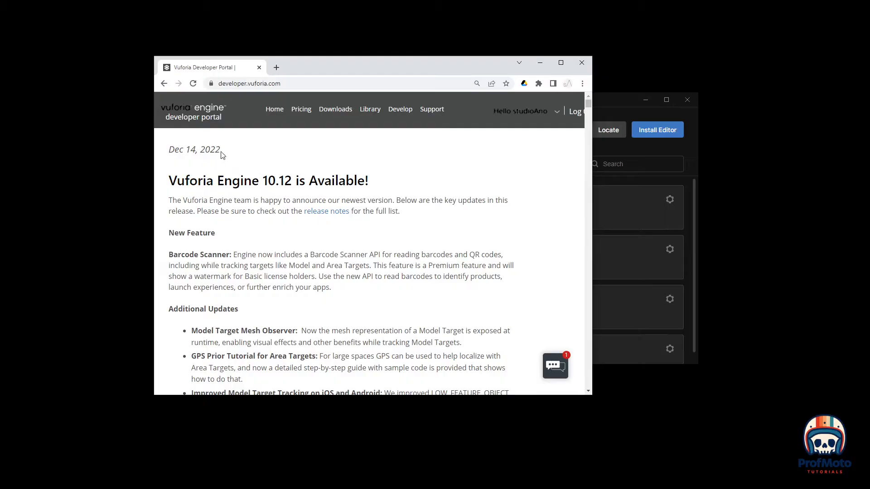
pyautogui.moveTo(228, 154); pyautogui.dragTo(166, 151)
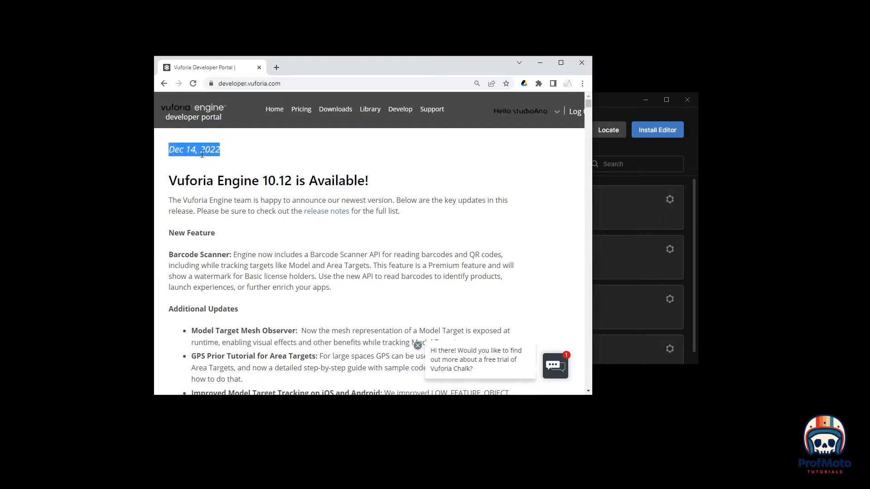
pyautogui.click(336, 110)
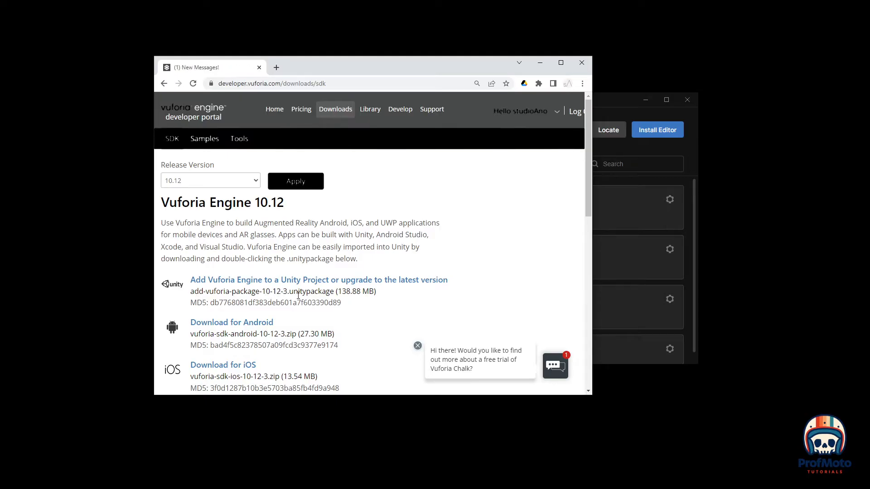
pyautogui.click(417, 347)
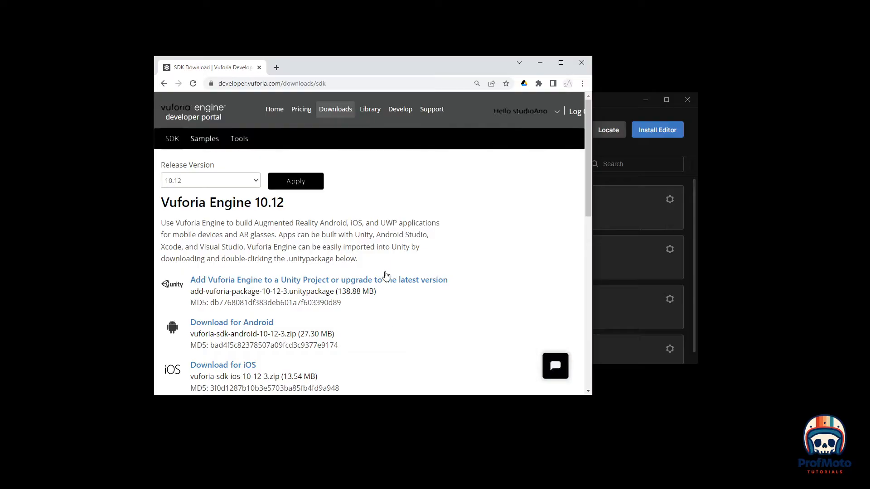
pyautogui.moveTo(371, 67); pyautogui.dragTo(760, 81)
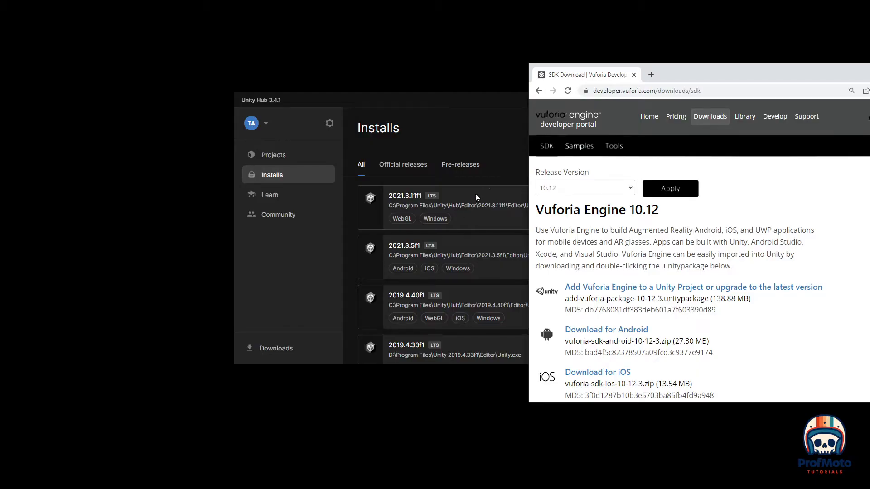
# Return to Unity Hub and open the Unity download archive from the editor installation options.
pyautogui.moveTo(725, 74); pyautogui.dragTo(265, 172)
pyautogui.click(371, 101)
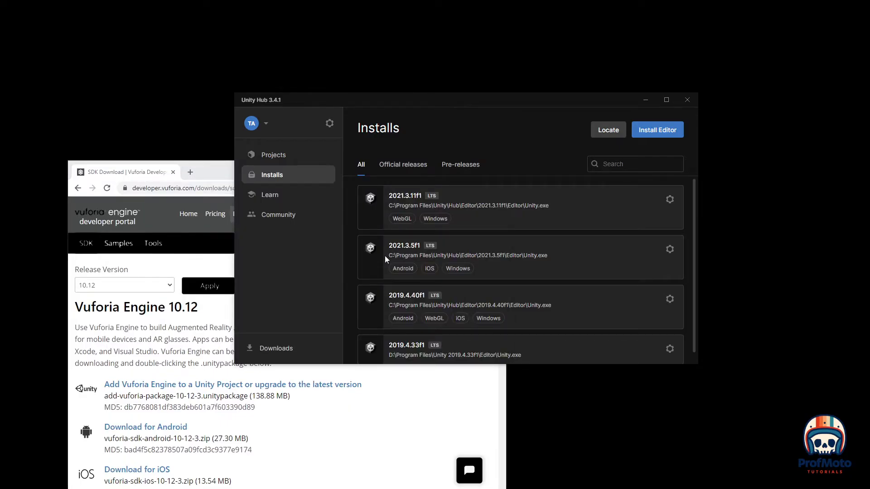
pyautogui.click(667, 130)
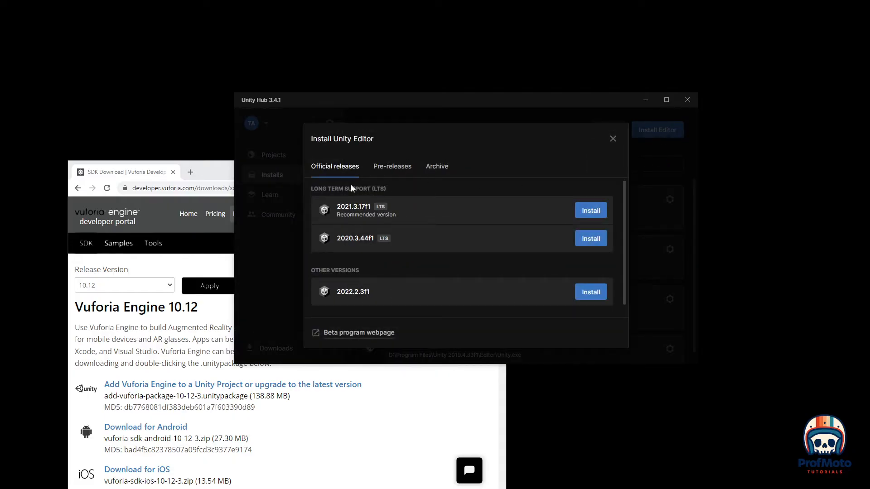
pyautogui.click(437, 167)
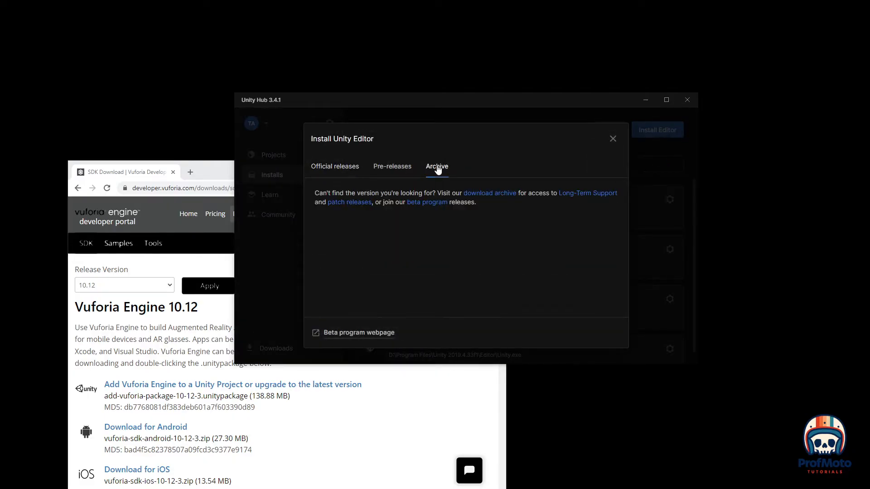
pyautogui.click(484, 196)
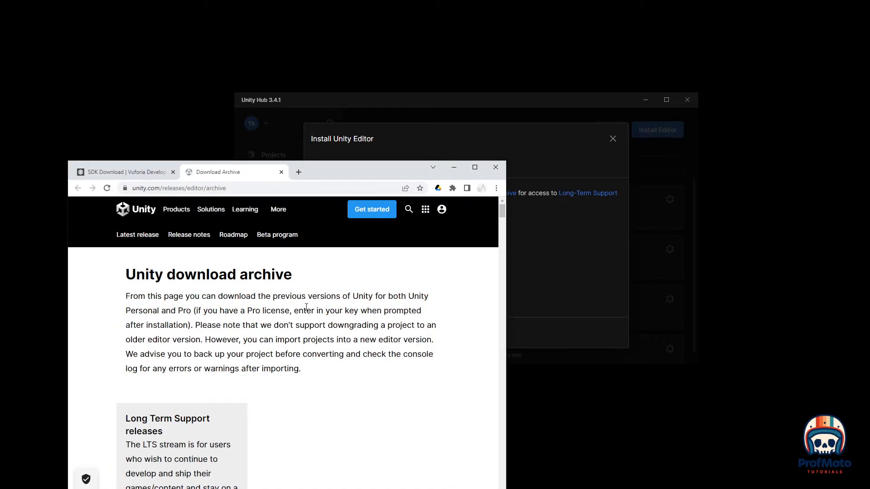
# Browse the Unity 2021.X releases in the download archive down to the early 2021.3 versions.
pyautogui.moveTo(223, 219)
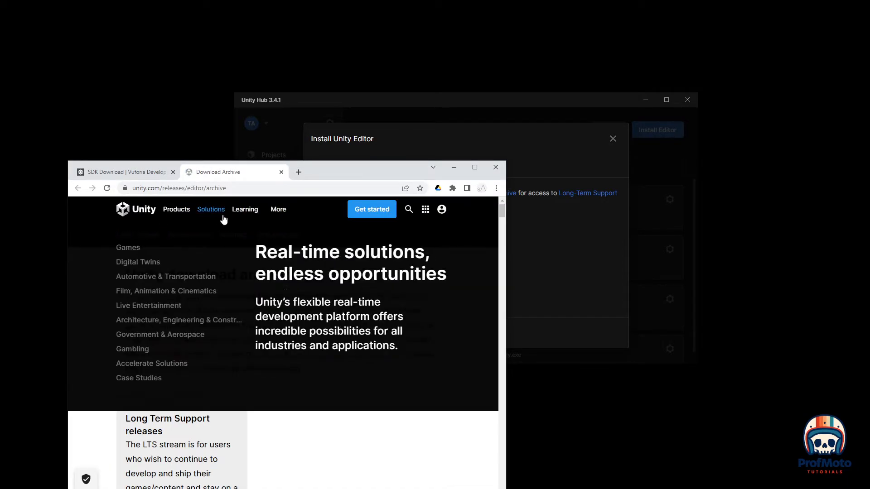
pyautogui.scroll(-5, 333, 343)
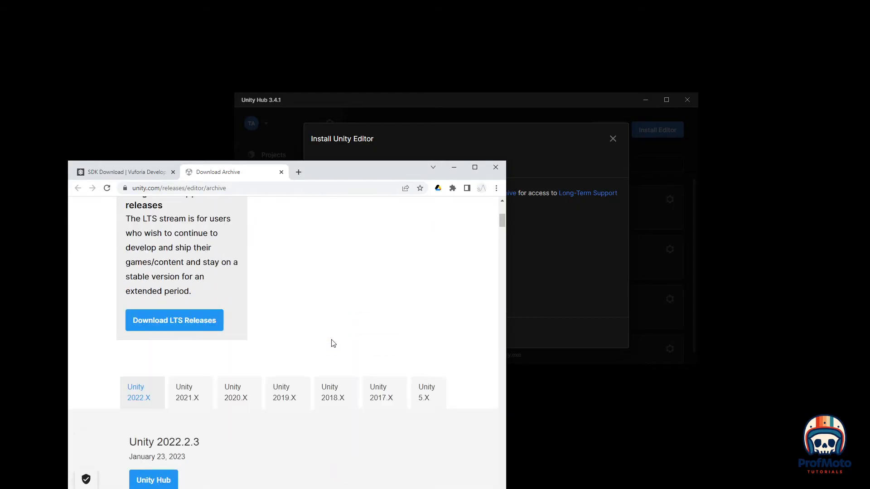
pyautogui.scroll(-3, 333, 344)
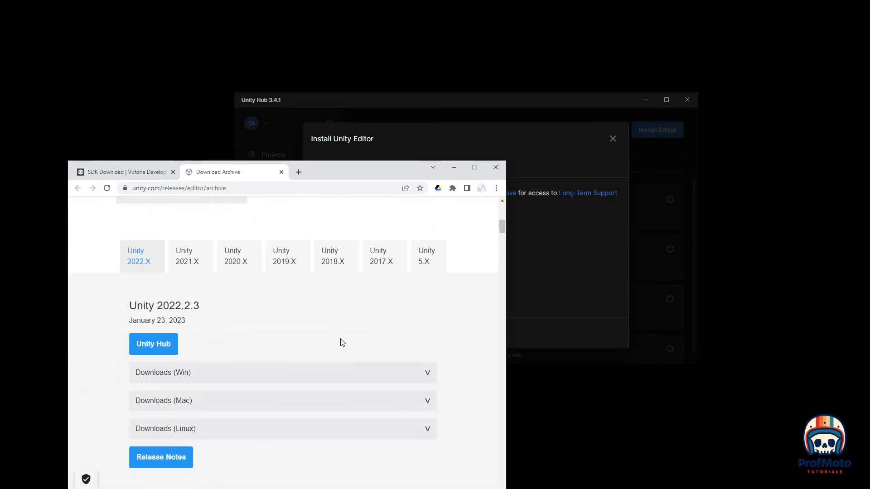
pyautogui.click(187, 260)
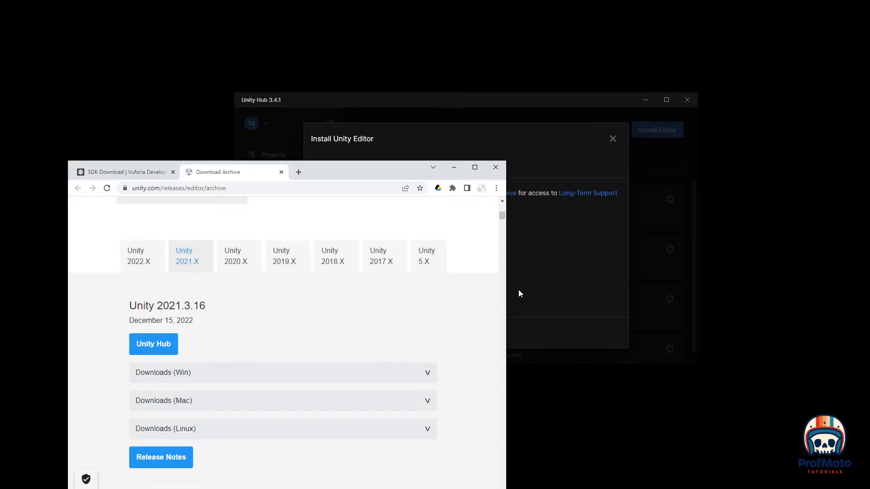
pyautogui.moveTo(507, 290); pyautogui.dragTo(731, 275)
pyautogui.scroll(-2, 188, 268)
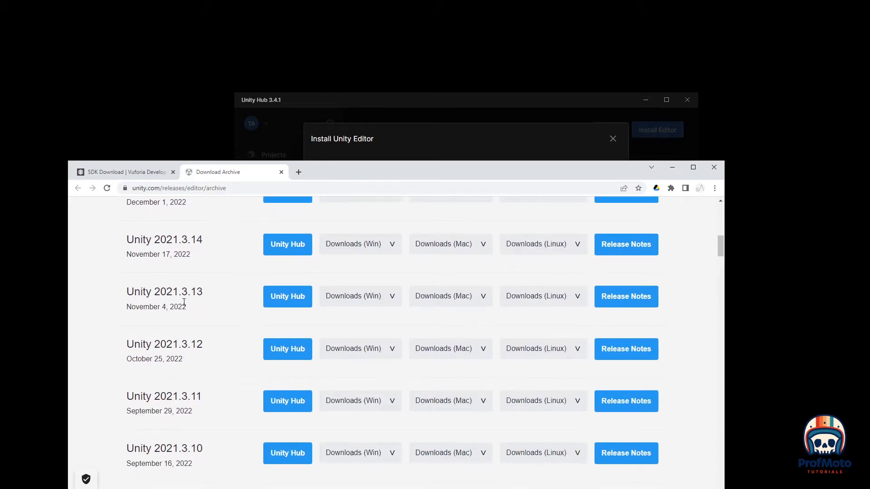
pyautogui.scroll(-10, 183, 304)
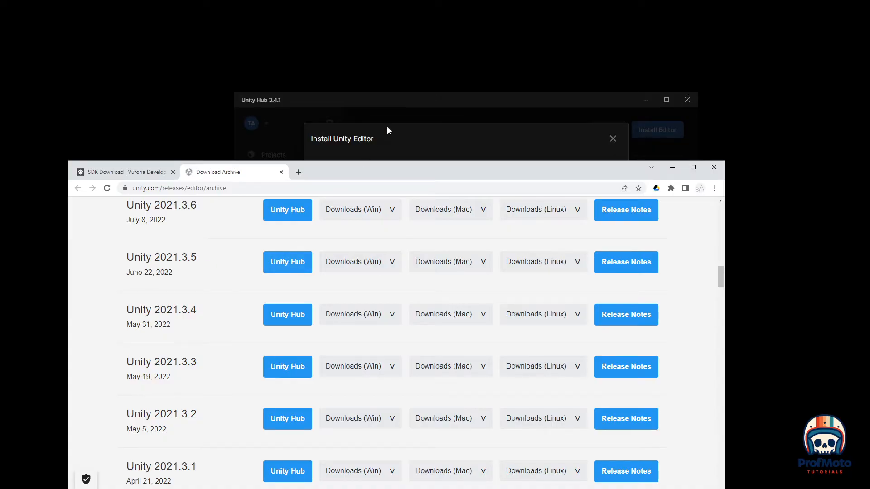
# Set up a Unity 2022.2.3f1 installation in Unity Hub with Android, iOS and WebGL build support, and cancel it.
pyautogui.click(396, 109)
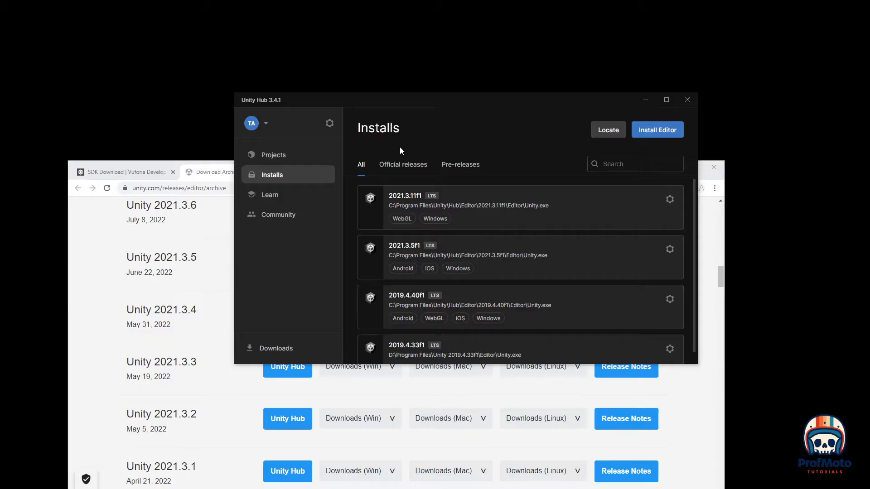
pyautogui.click(666, 132)
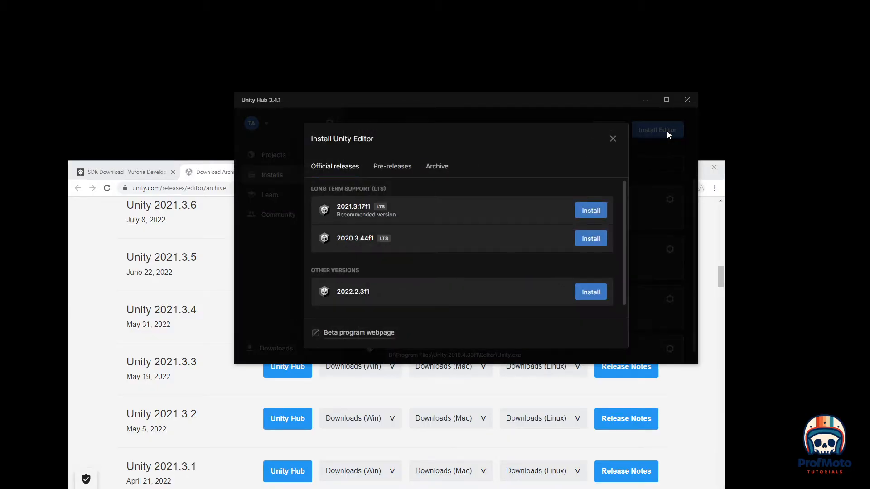
pyautogui.click(591, 291)
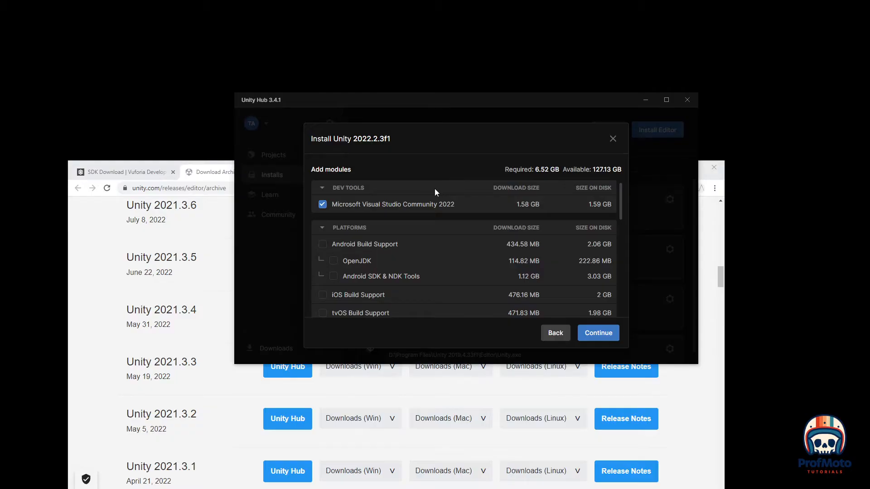
pyautogui.click(322, 244)
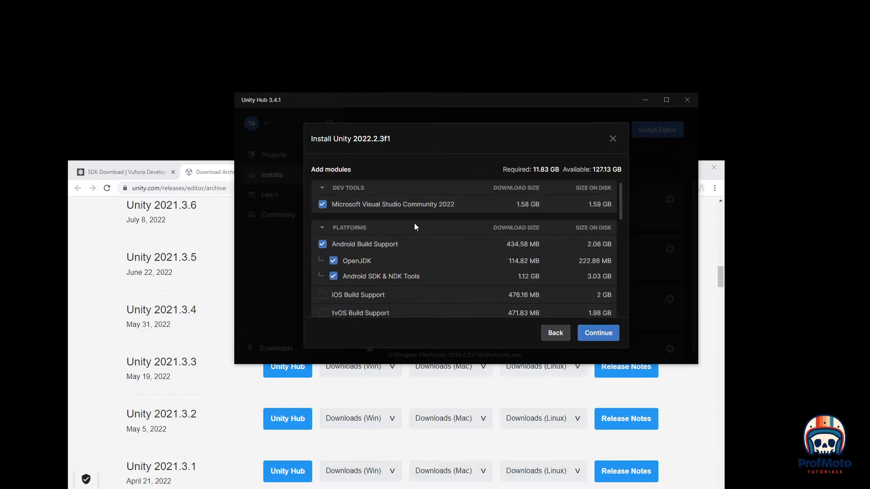
pyautogui.scroll(-2, 414, 227)
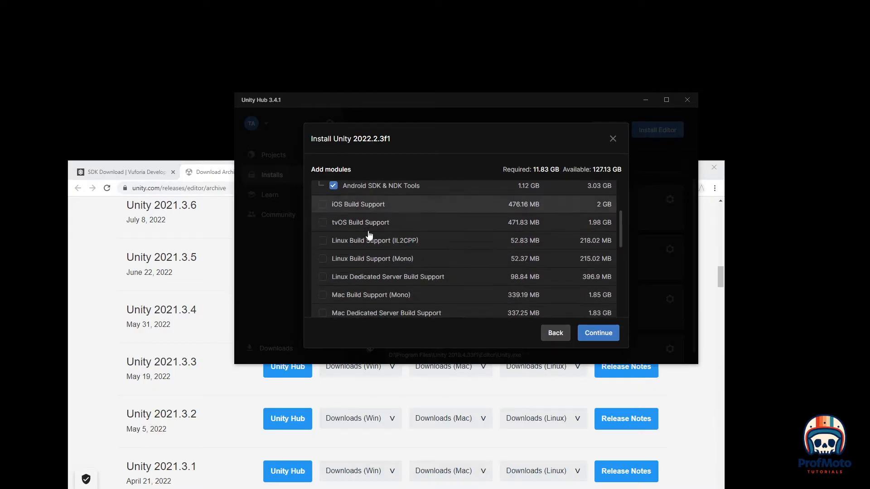
pyautogui.click(322, 204)
pyautogui.scroll(-2, 462, 213)
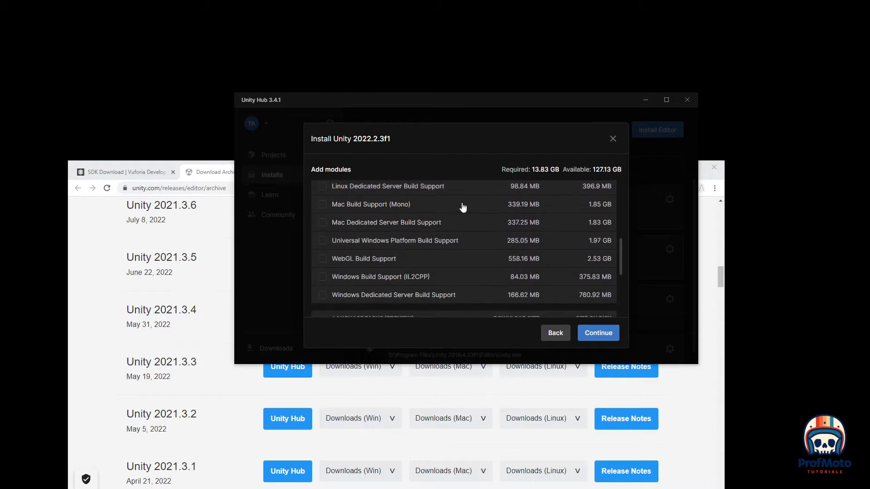
pyautogui.click(322, 259)
pyautogui.click(612, 139)
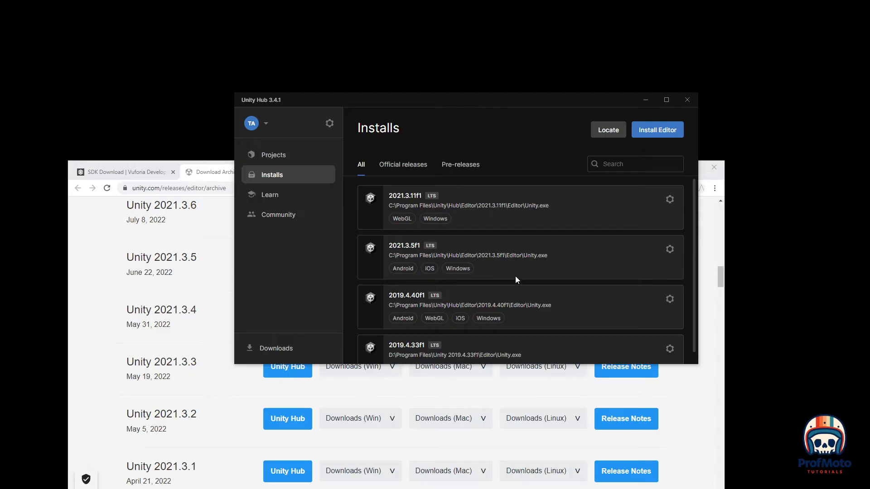
# Start a new Unity project using editor version 2021.3.5f1 and the AR core template.
pyautogui.click(271, 159)
pyautogui.click(648, 134)
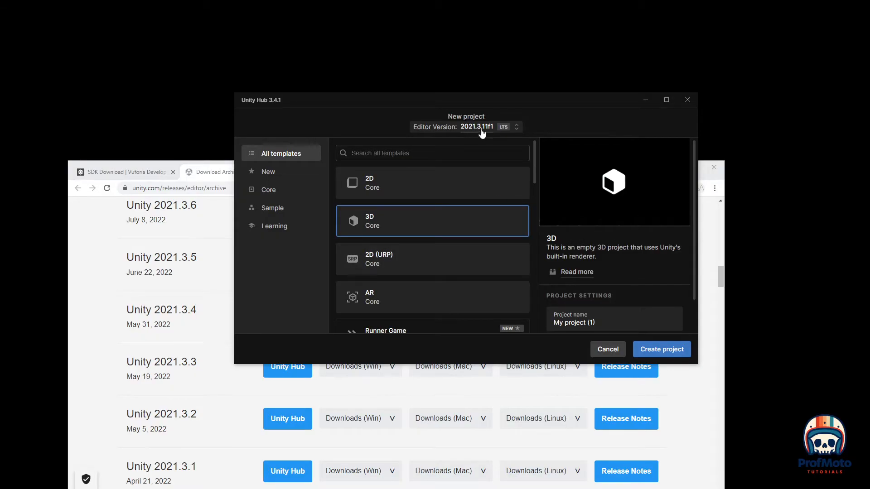
pyautogui.click(517, 128)
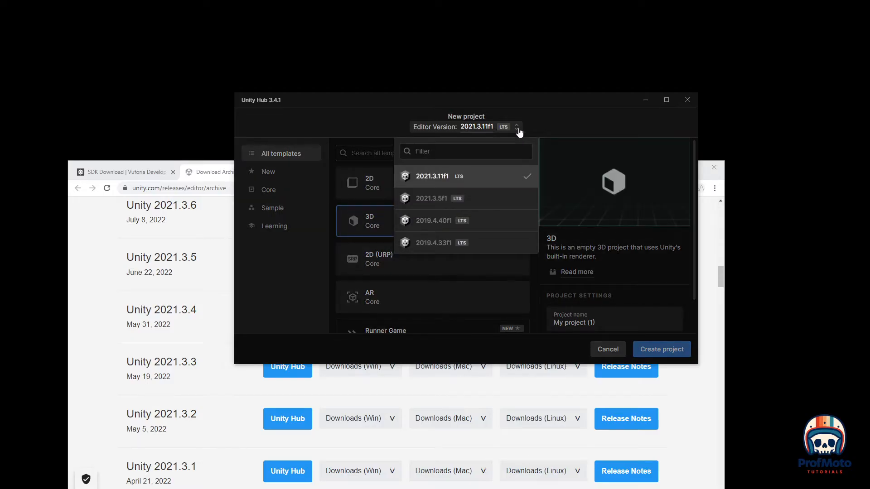
pyautogui.click(481, 198)
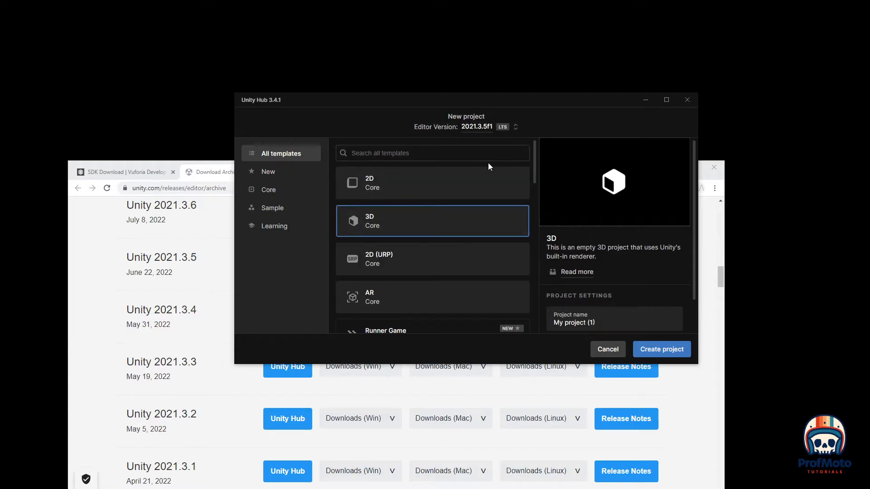
pyautogui.scroll(-2, 476, 220)
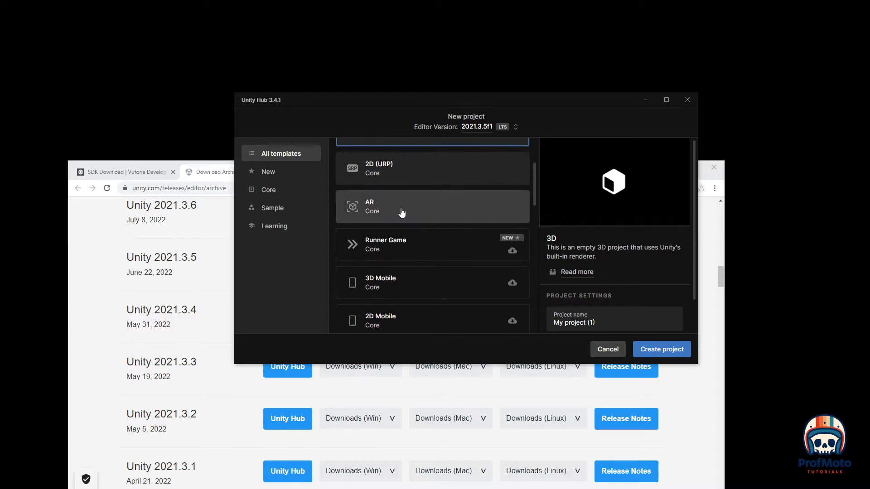
pyautogui.click(385, 216)
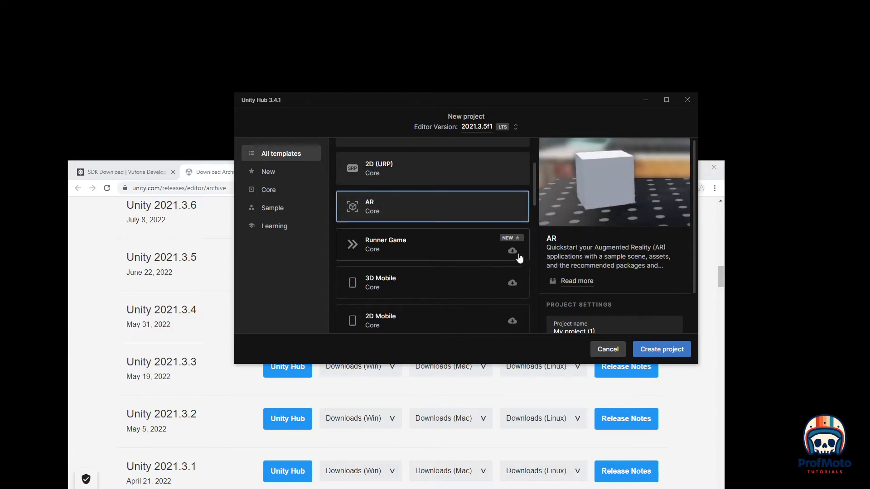
# Name the project SP2023AR and create it in the existing location.
pyautogui.scroll(-1, 629, 278)
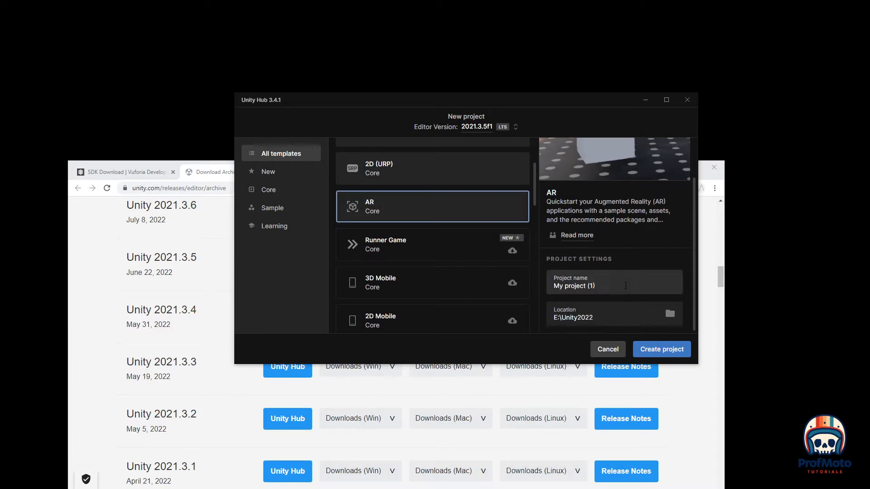
pyautogui.tripleClick(584, 285)
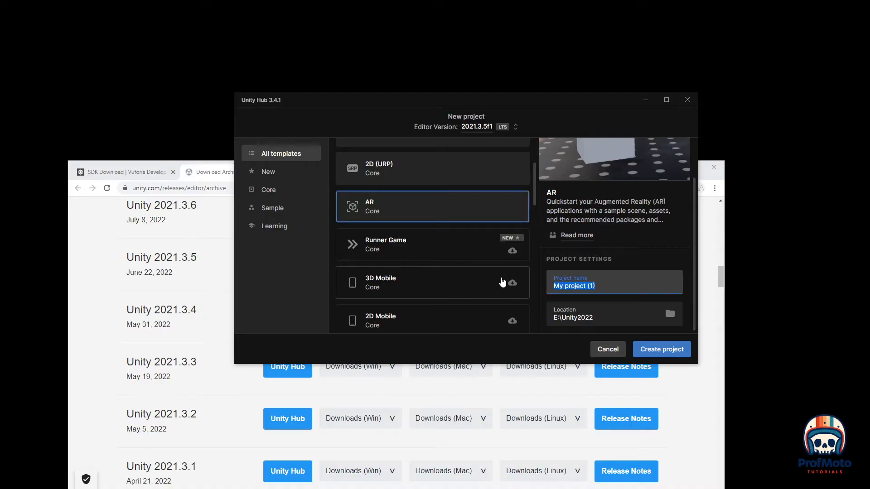
pyautogui.write('SP2023AR')
pyautogui.click(671, 350)
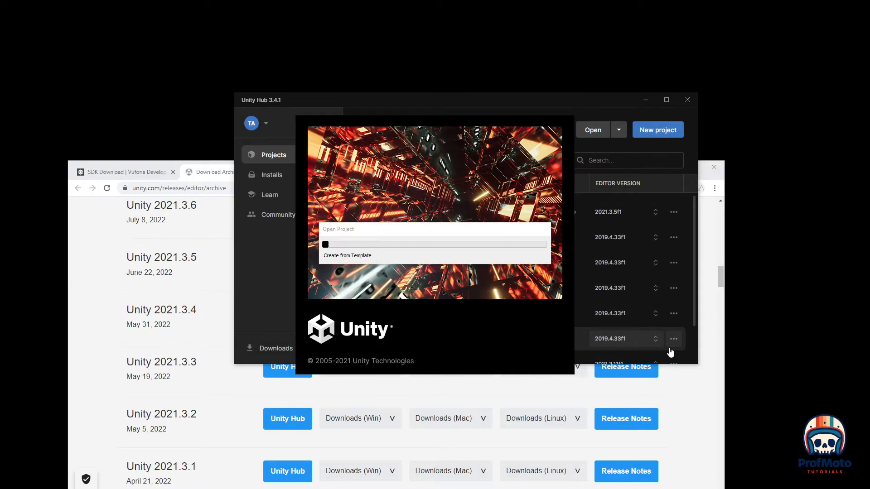
# Download the Vuforia Engine 10.12 Unity package from the developer portal in the browser, agreeing to the software license.
pyautogui.click(140, 176)
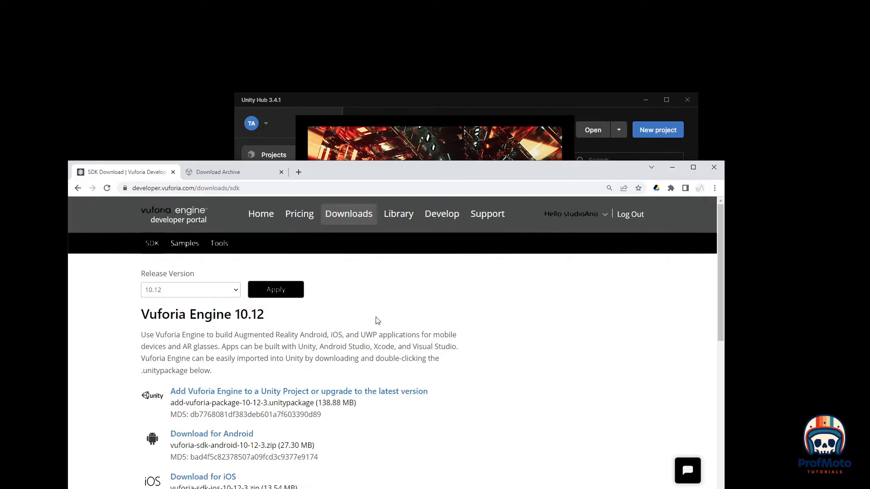
pyautogui.moveTo(409, 169); pyautogui.dragTo(419, 48)
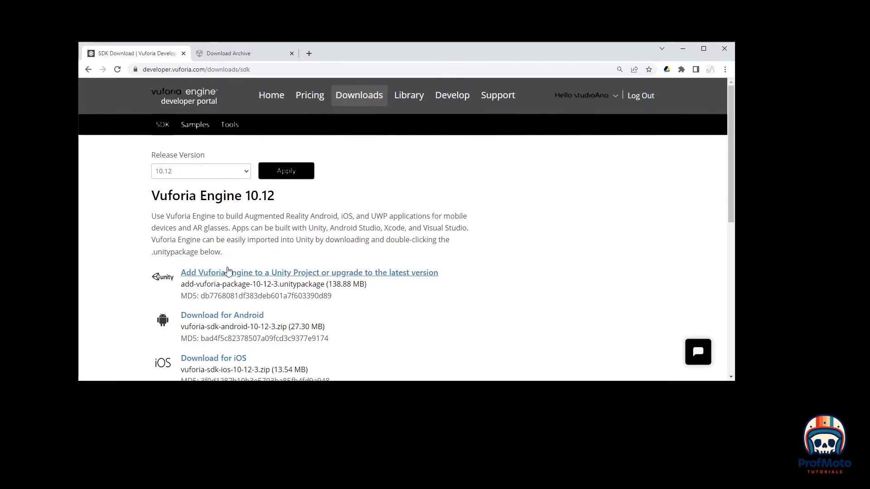
pyautogui.click(308, 273)
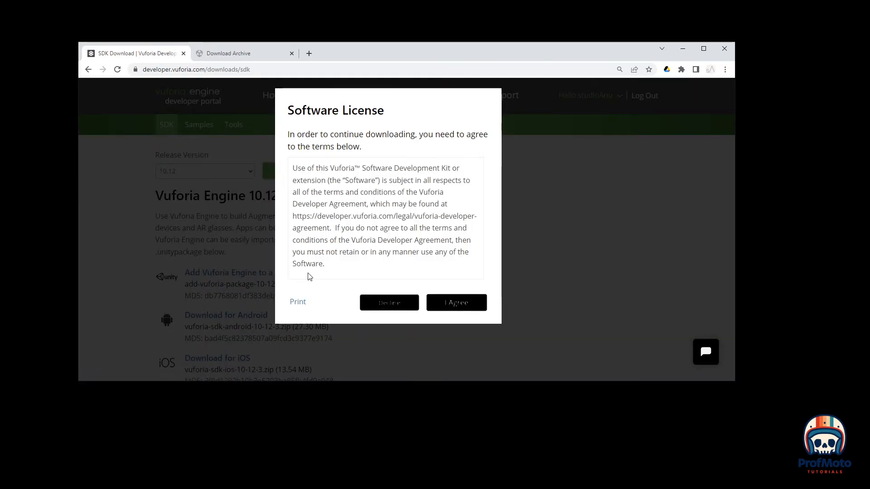
pyautogui.click(466, 305)
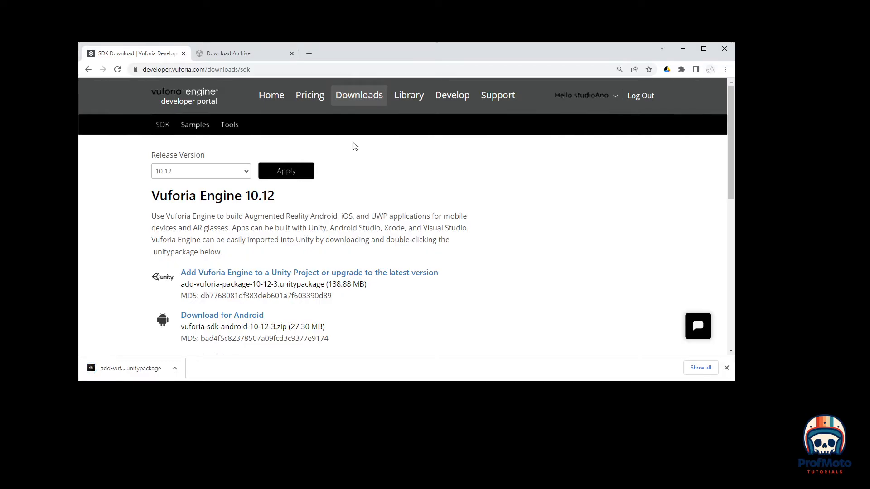
# Open the Target Manager in the Develop section of the Vuforia developer portal.
pyautogui.click(456, 99)
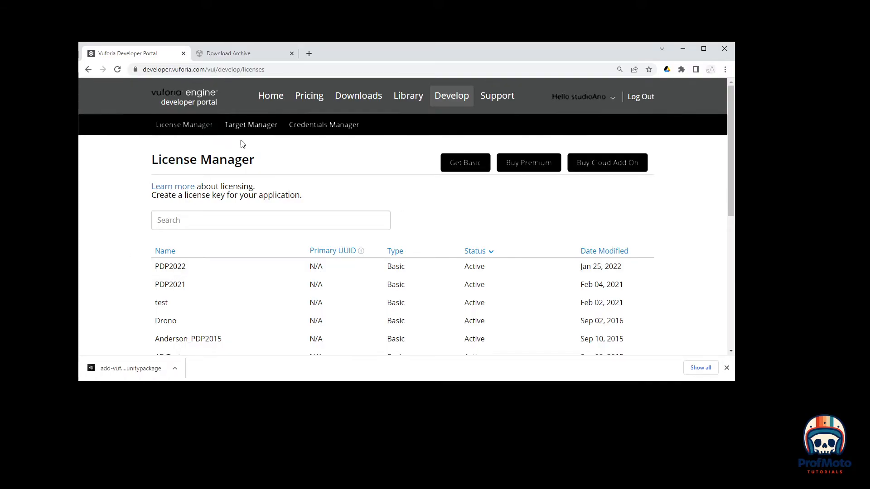
pyautogui.click(246, 128)
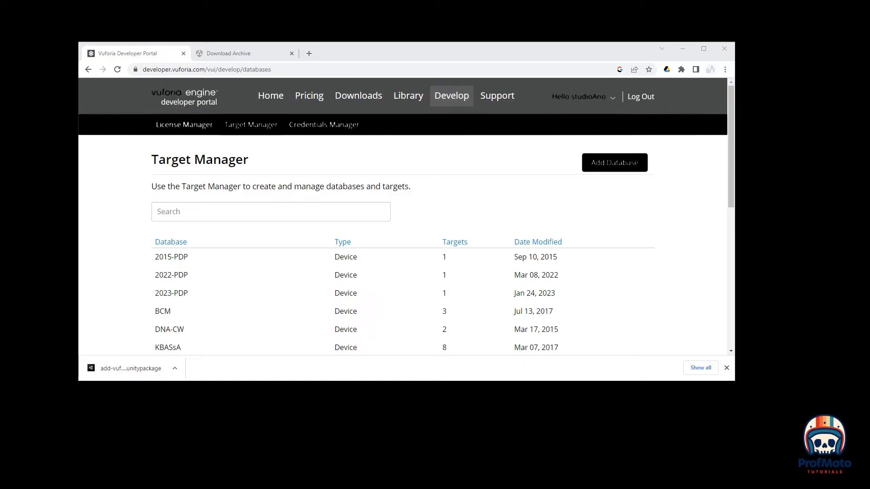
# Bring the "stuffed teddy bear" Google results into the browser window, preview the first product image, and return to the Vuforia Target Manager.
pyautogui.moveTo(0, 149); pyautogui.dragTo(352, 59)
pyautogui.scroll(-5, 271, 226)
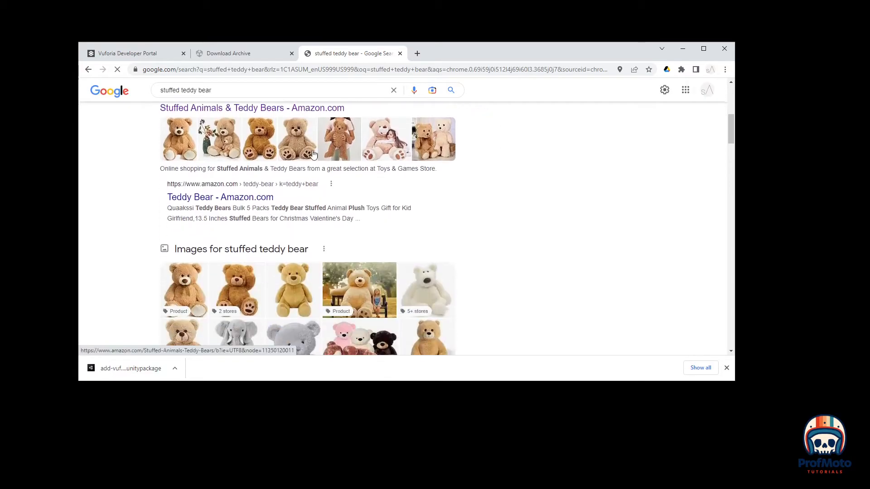
pyautogui.click(174, 282)
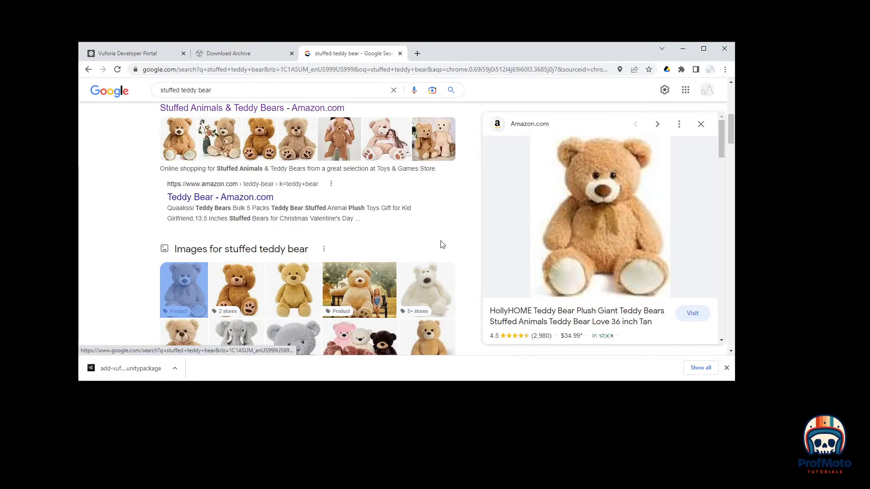
pyautogui.click(229, 54)
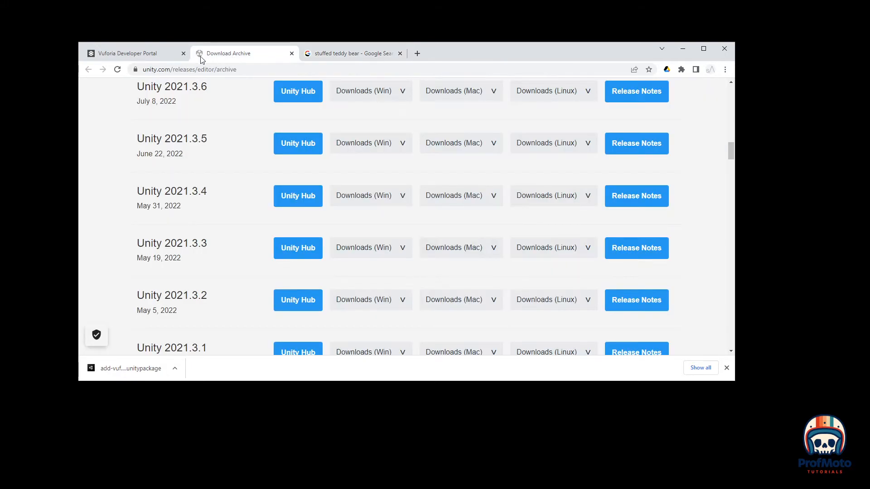
pyautogui.click(147, 54)
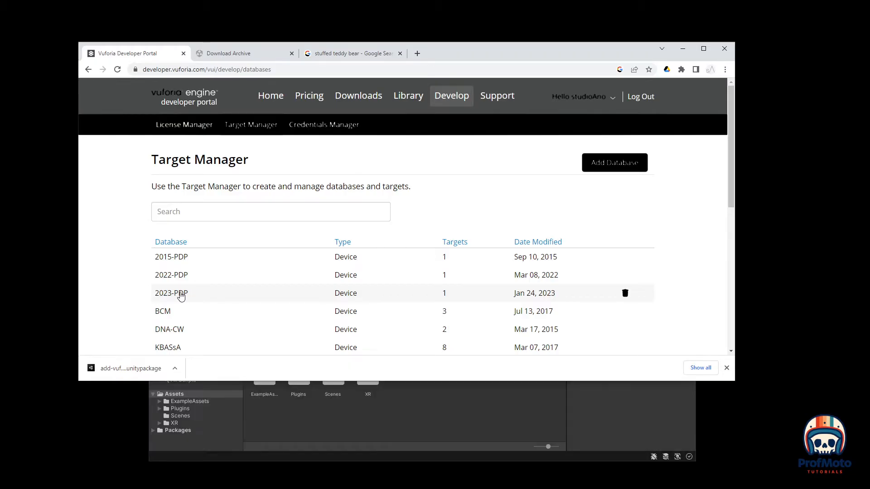
# Download the whole 2023-PDP target database from the Target Manager for the Unity Editor platform.
pyautogui.click(181, 294)
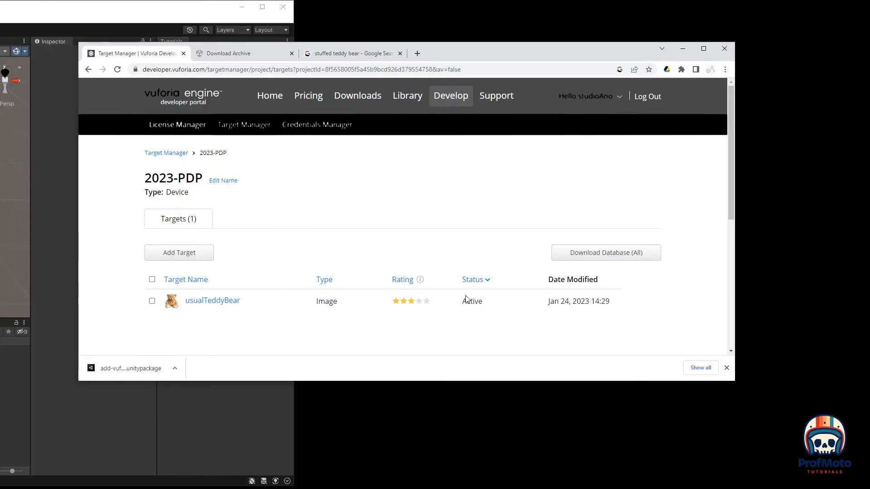
pyautogui.moveTo(487, 305); pyautogui.dragTo(459, 302)
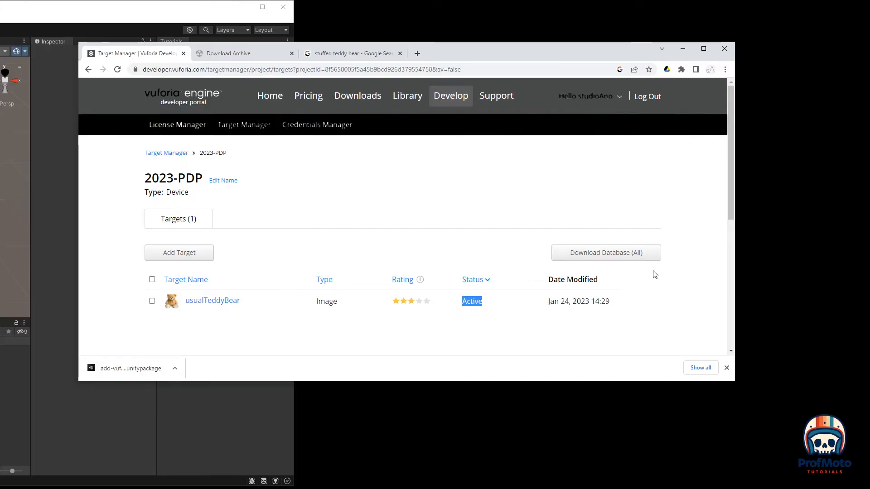
pyautogui.click(591, 256)
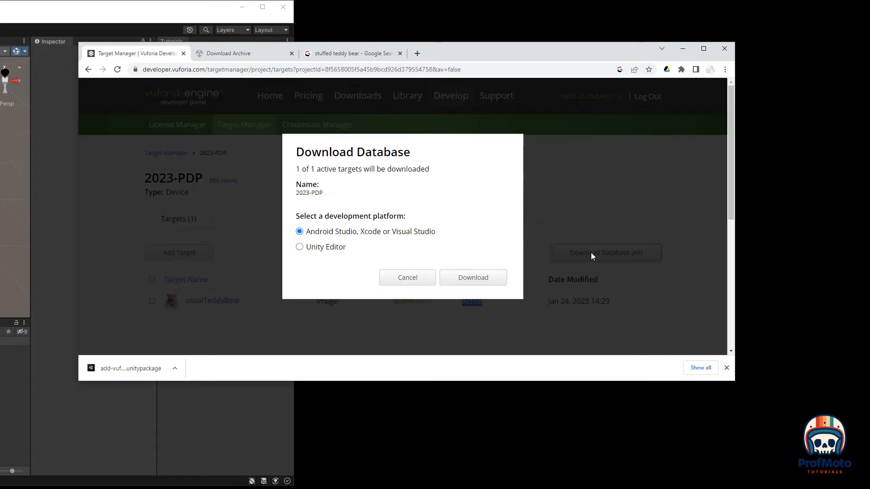
pyautogui.click(300, 247)
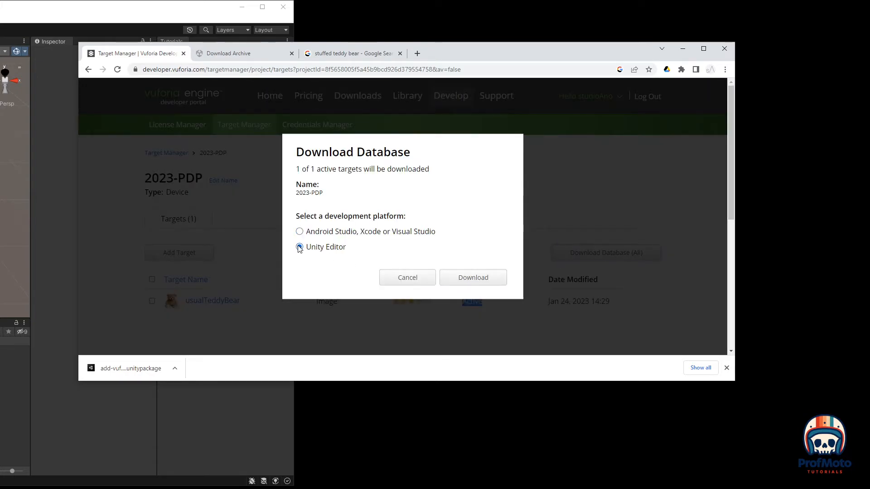
pyautogui.click(460, 278)
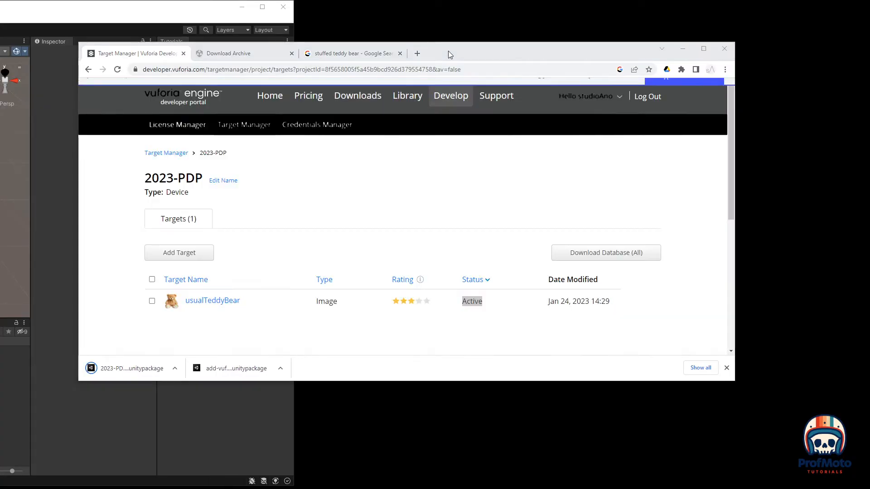
# Move the browser window aside, switch to the Unity editor, and close its Tutorials tab, acknowledging the notice.
pyautogui.moveTo(447, 50); pyautogui.dragTo(816, 60)
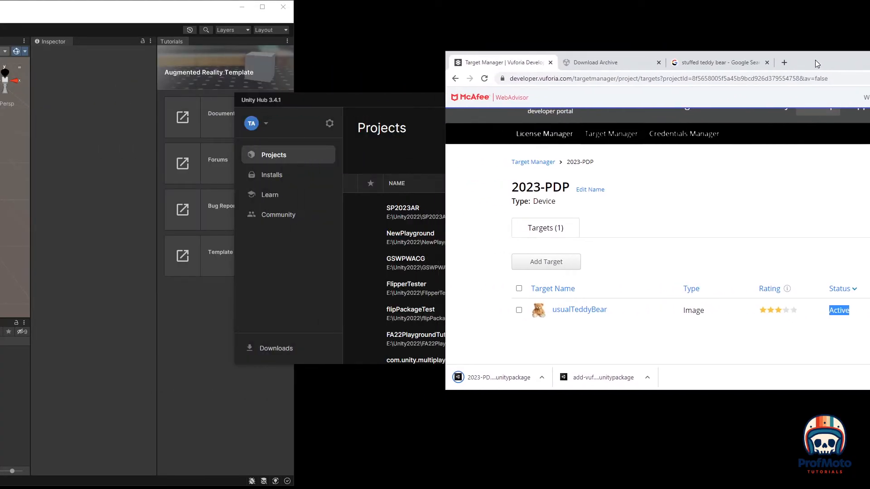
pyautogui.doubleClick(101, 14)
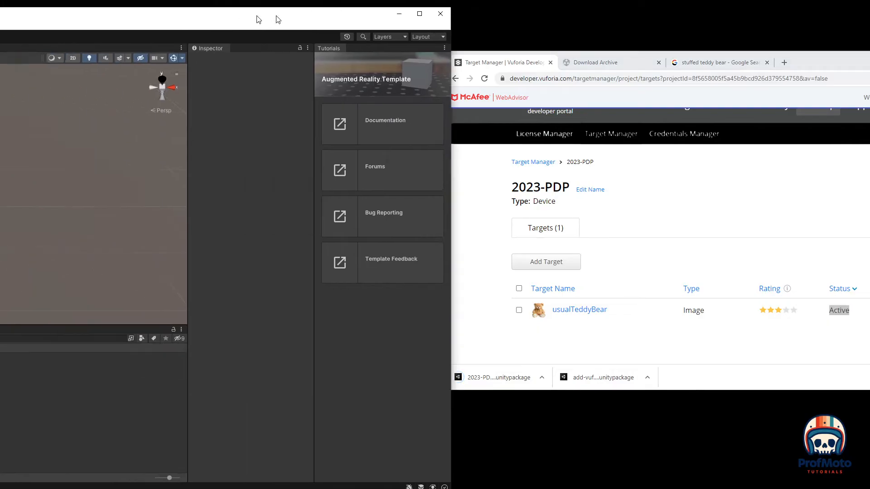
pyautogui.moveTo(707, 25); pyautogui.dragTo(657, 29)
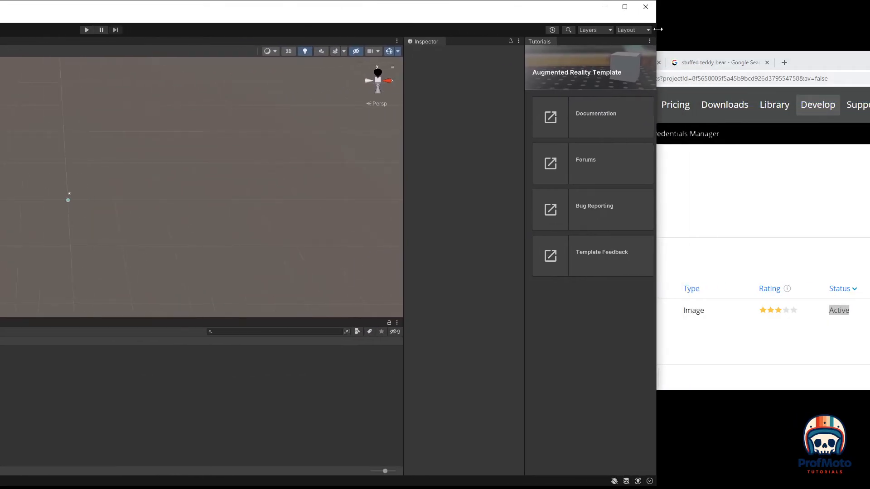
pyautogui.click(650, 41)
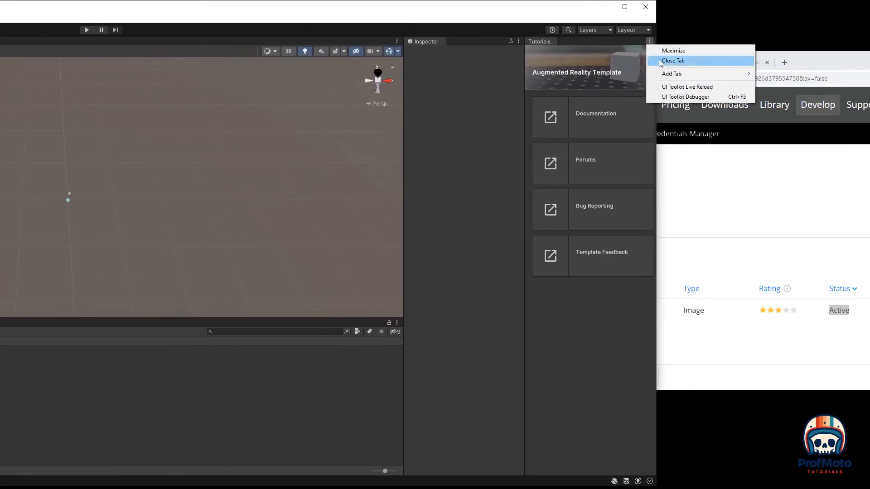
pyautogui.click(655, 61)
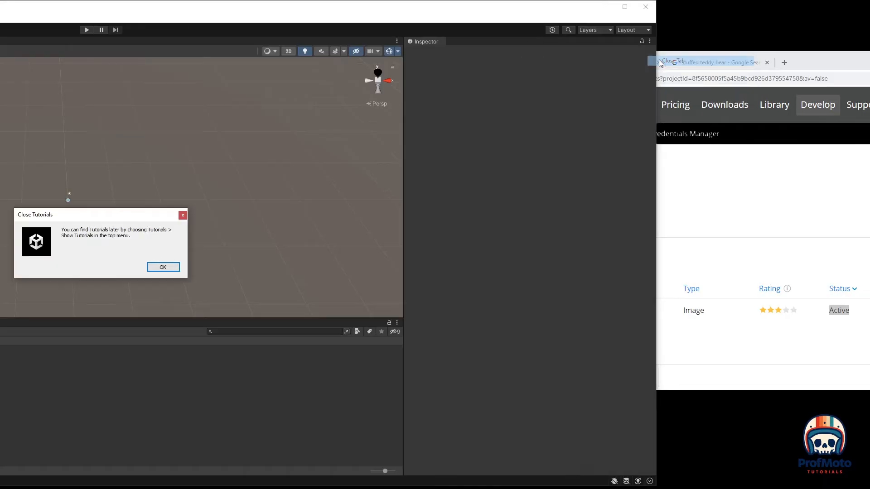
pyautogui.click(175, 268)
# Bring the whole Unity editor window into view and close the AR Project Template welcome dialog.
pyautogui.moveTo(163, 10); pyautogui.dragTo(379, 9)
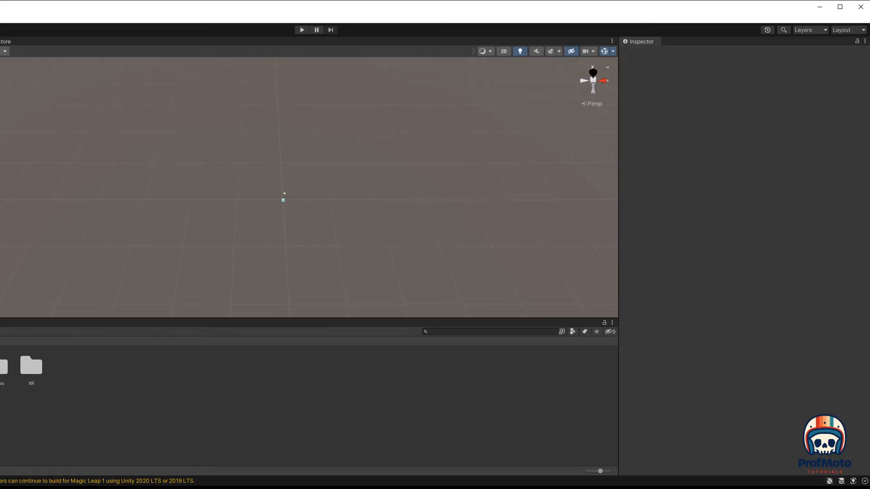
pyautogui.moveTo(0, 70); pyautogui.dragTo(2, 70)
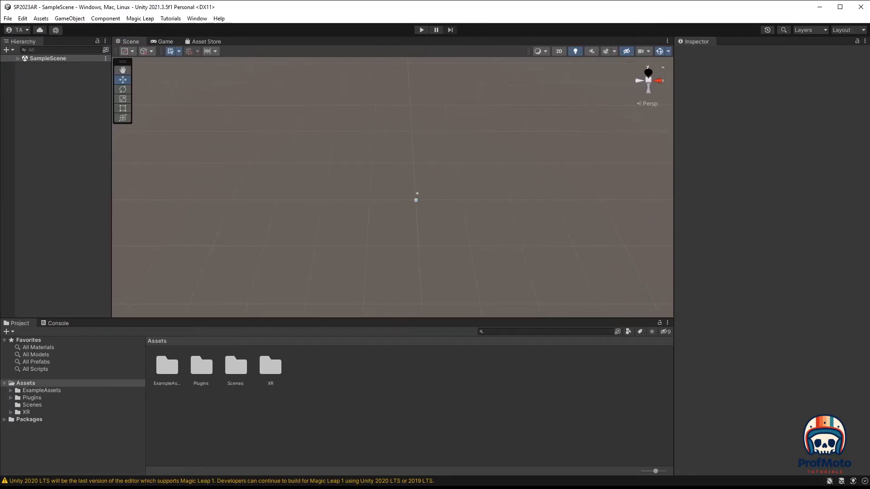
pyautogui.moveTo(0, 131); pyautogui.dragTo(305, 85)
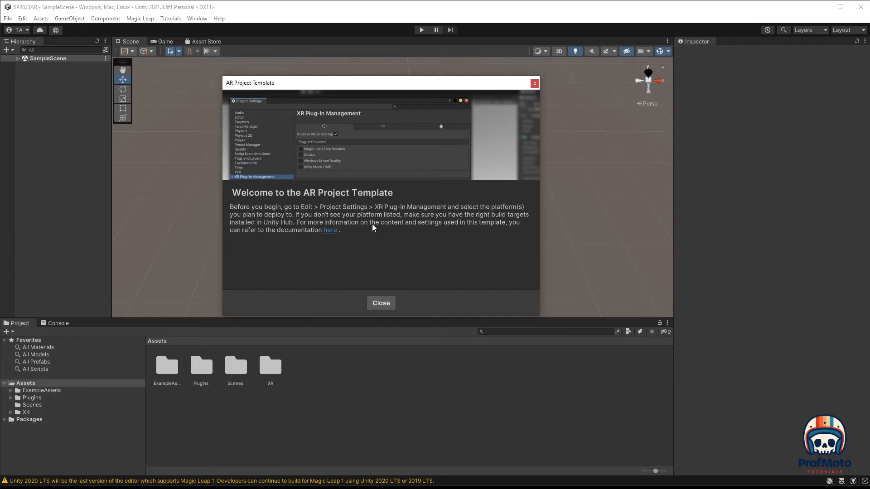
pyautogui.click(381, 303)
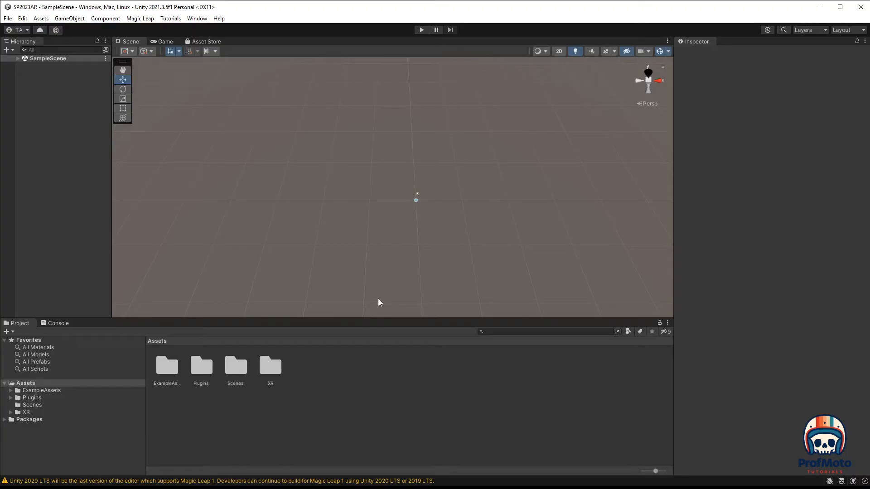
# Delete the AR Session Origin and AR Session objects from SampleScene and select the Directional Light.
pyautogui.click(18, 59)
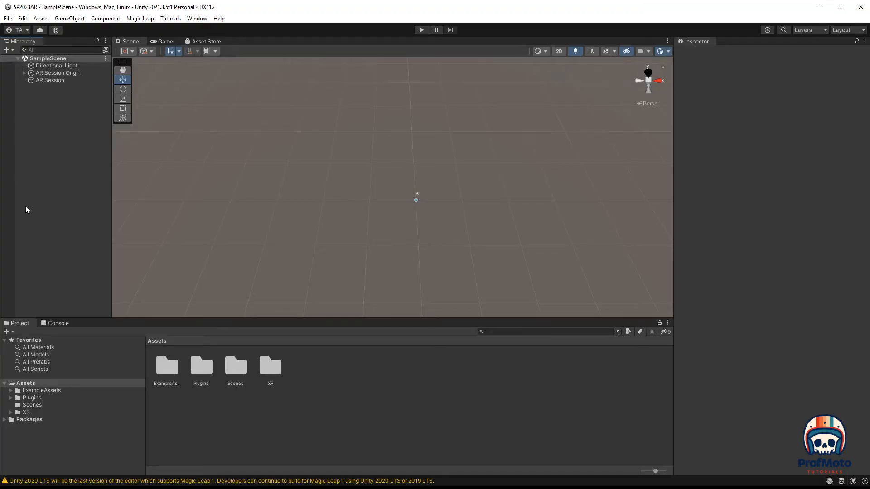
pyautogui.click(58, 73)
pyautogui.keyDown('shift'); pyautogui.click(58, 80); pyautogui.keyUp('shift')
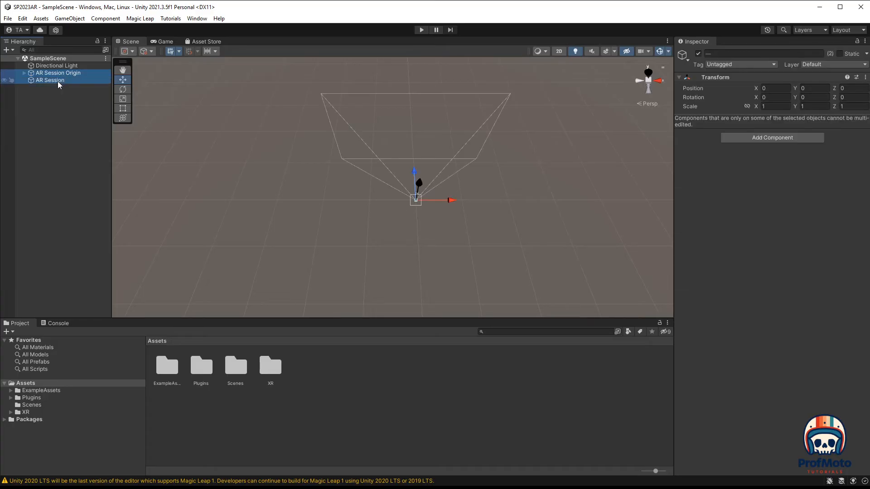
pyautogui.press('Delete')
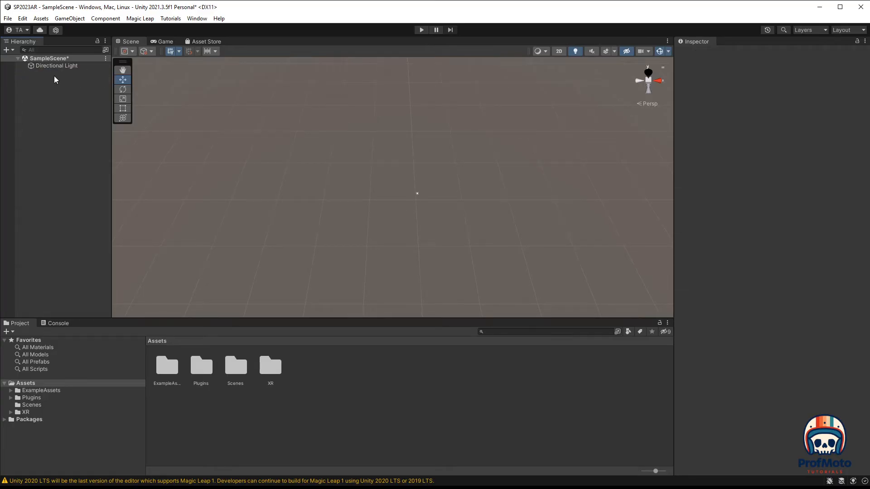
pyautogui.click(53, 68)
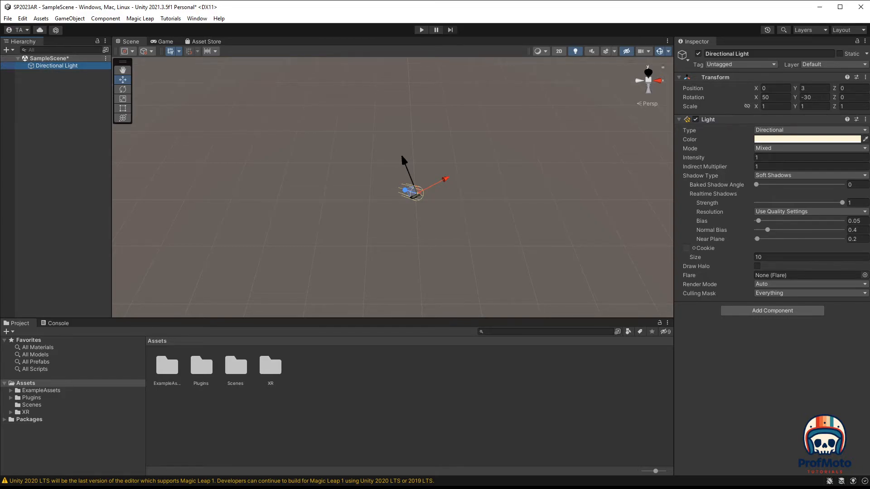
# Open the downloaded add-vuforia-package-10-12-3 package from the browser, import all its items, and update the project to include Vuforia Engine 10.12.3.
pyautogui.moveTo(869, 54); pyautogui.dragTo(781, 69)
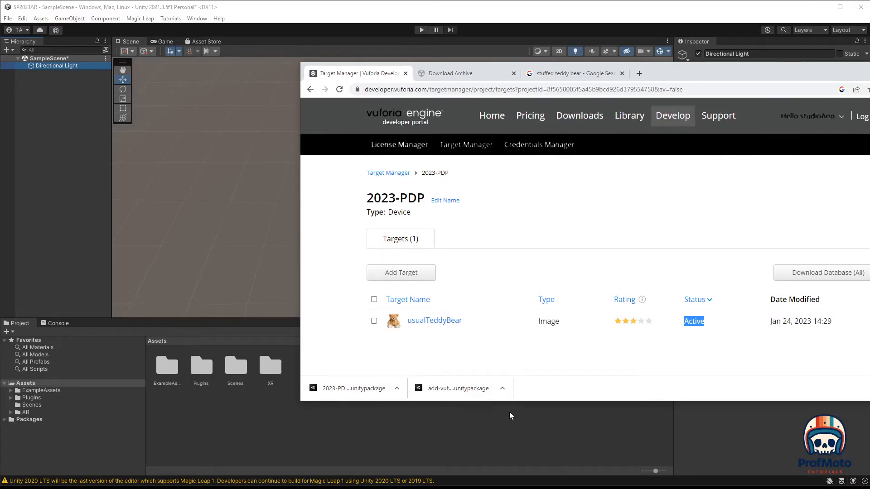
pyautogui.click(502, 390)
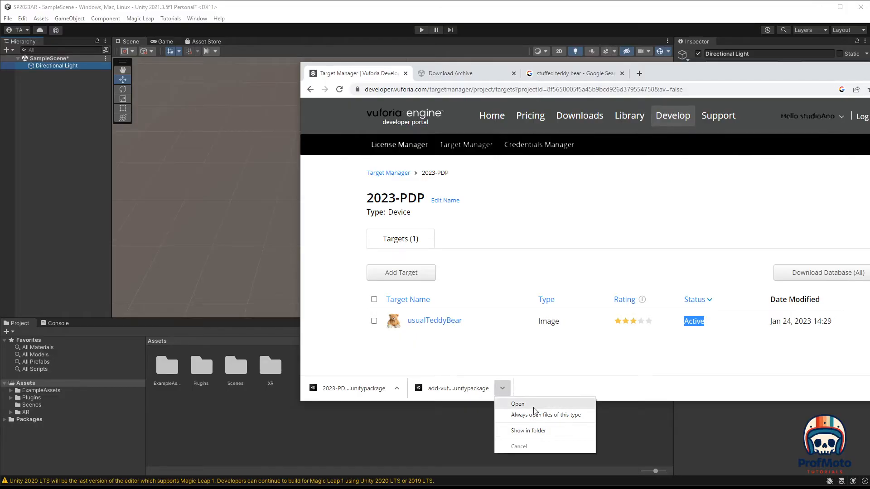
pyautogui.click(518, 404)
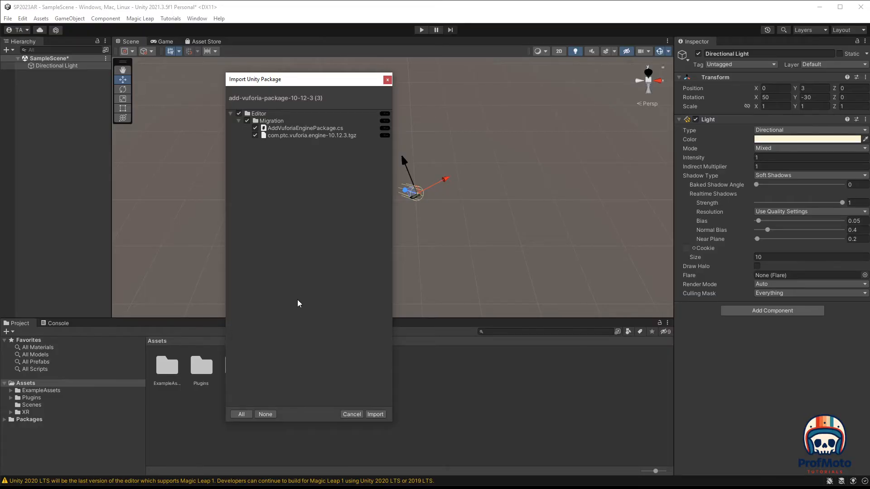
pyautogui.click(375, 414)
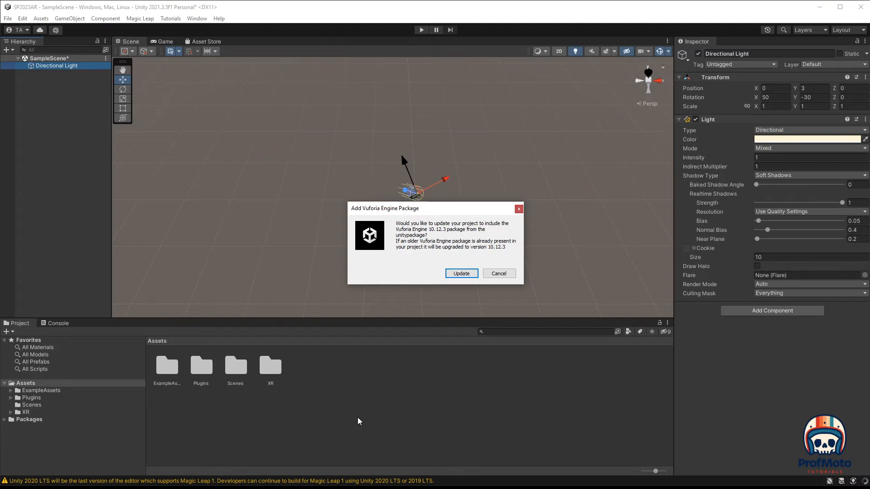
pyautogui.click(460, 275)
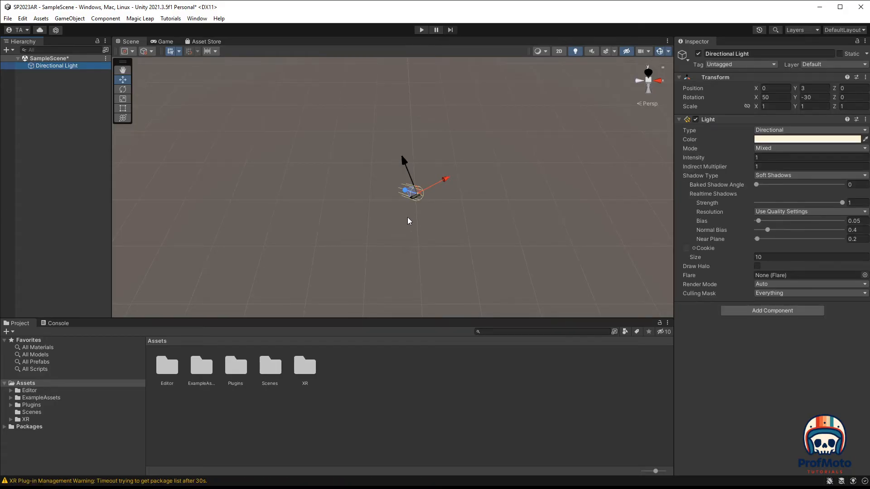
pyautogui.click(63, 22)
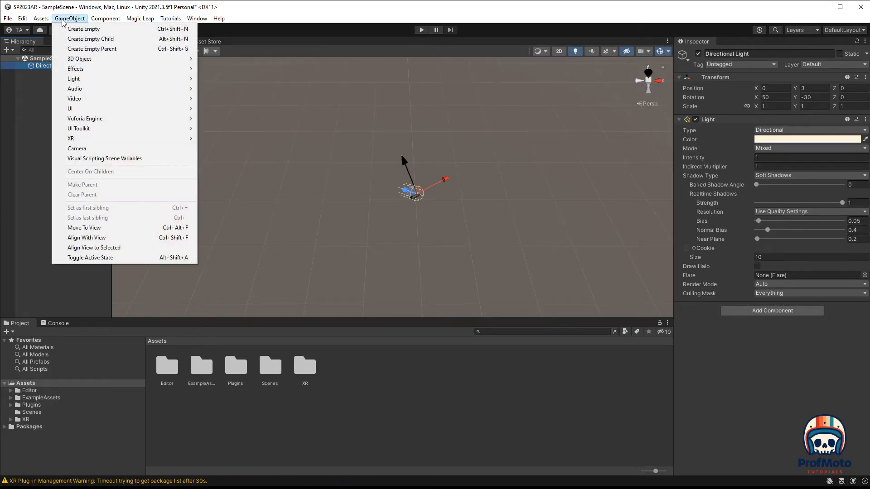
pyautogui.moveTo(64, 122)
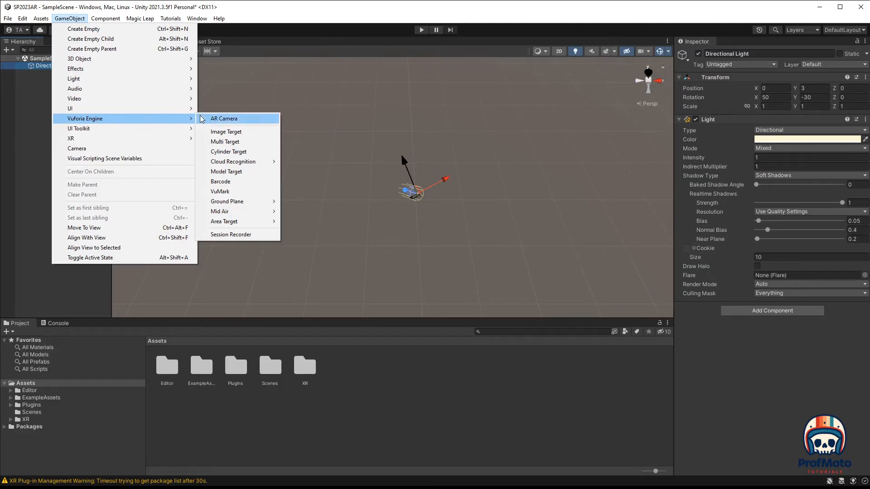
pyautogui.click(226, 120)
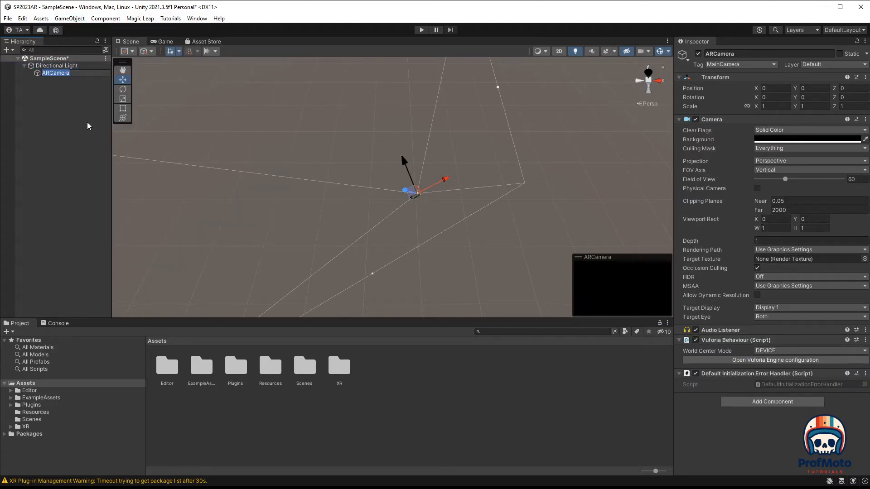
pyautogui.click(53, 125)
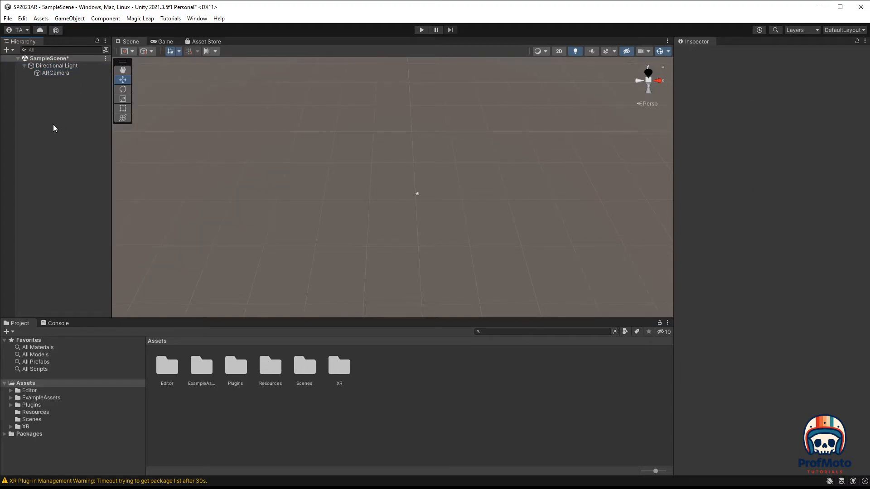
pyautogui.click(50, 74)
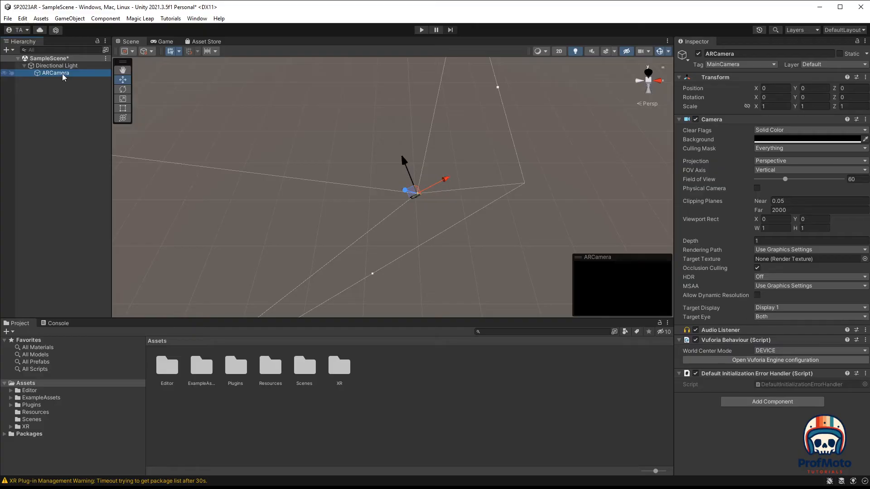
pyautogui.press('Delete')
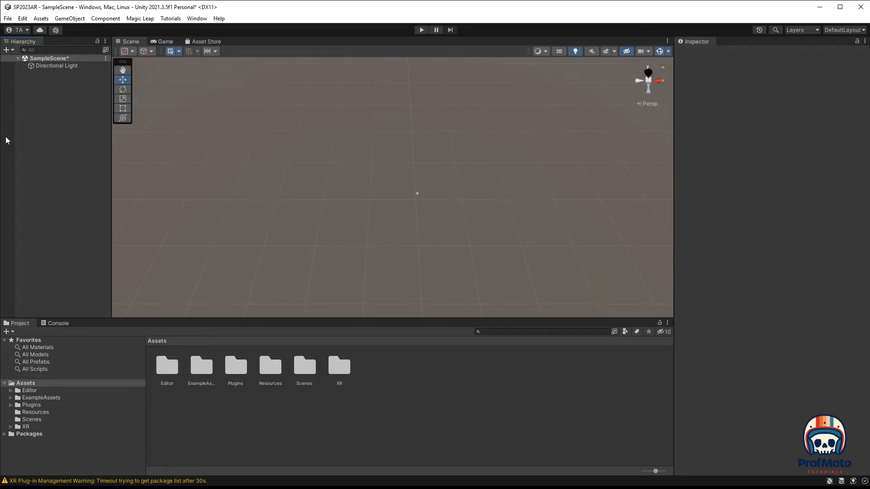
# Add a Vuforia AR Camera to SampleScene and open the Vuforia Engine configuration from its Vuforia Behaviour component.
pyautogui.click(71, 21)
pyautogui.moveTo(142, 120)
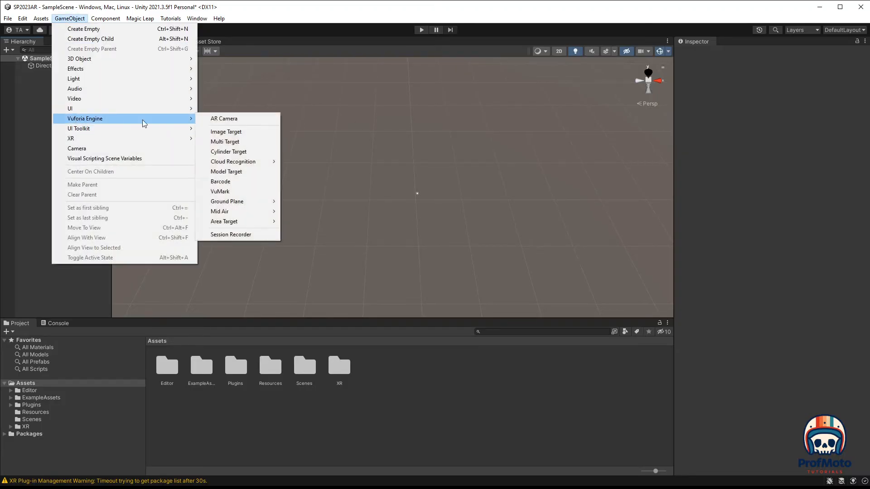
pyautogui.click(220, 120)
pyautogui.click(38, 86)
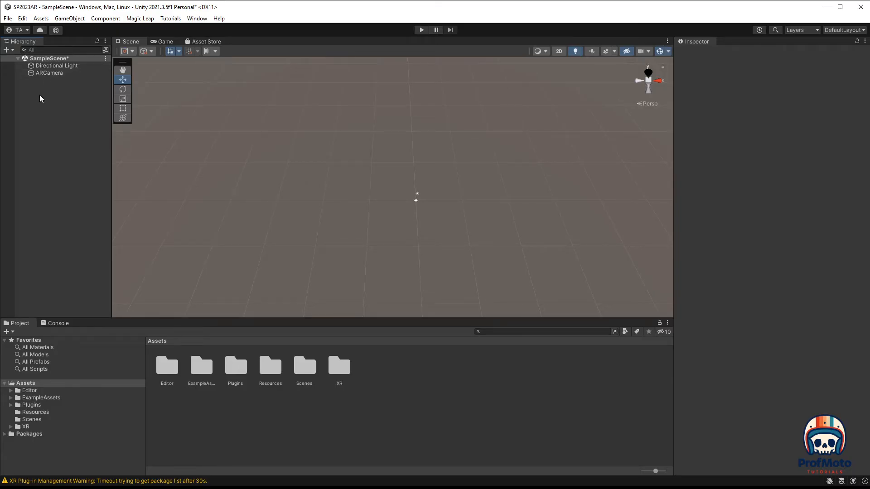
pyautogui.click(48, 75)
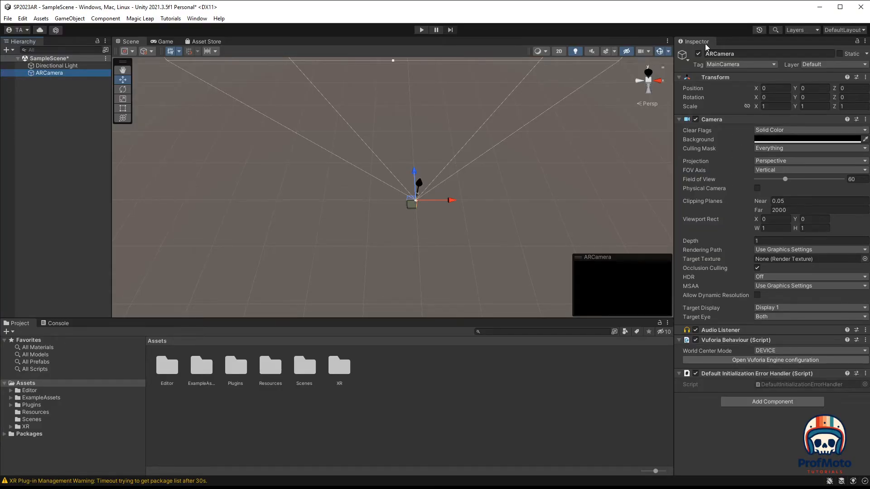
pyautogui.click(743, 360)
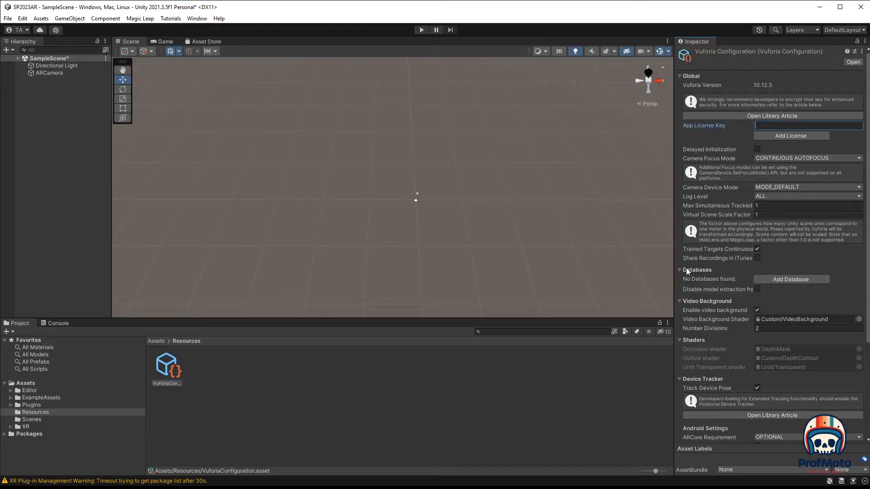
# Switch to the browser to open the portal's License Manager, then move it aside and paste the app license key into the Vuforia configuration.
pyautogui.hotkey('alt', 'Tab')
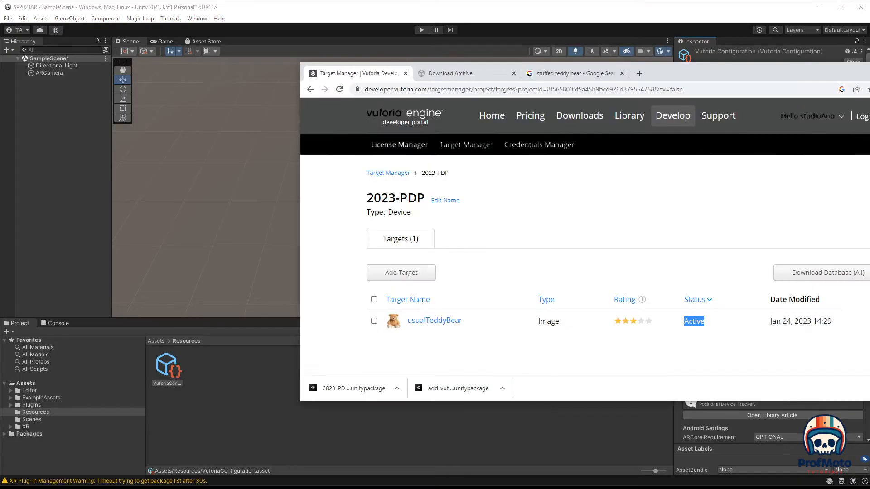
pyautogui.moveTo(705, 70); pyautogui.dragTo(617, 75)
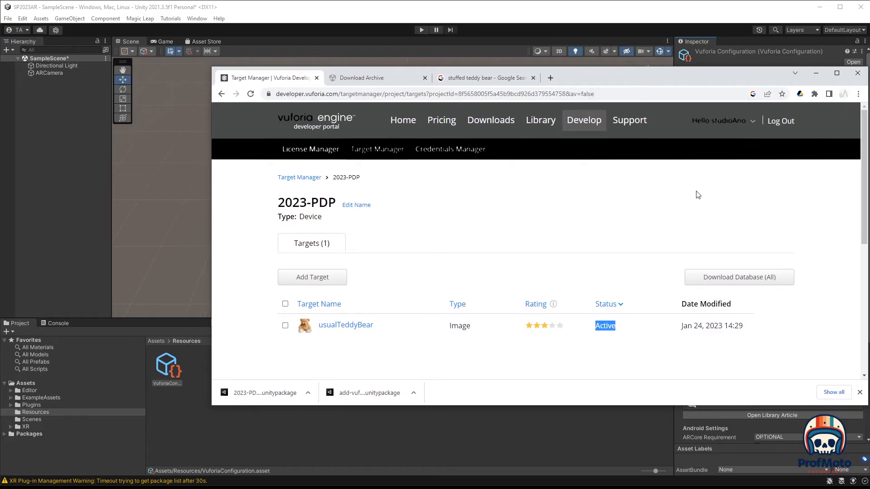
pyautogui.click(308, 153)
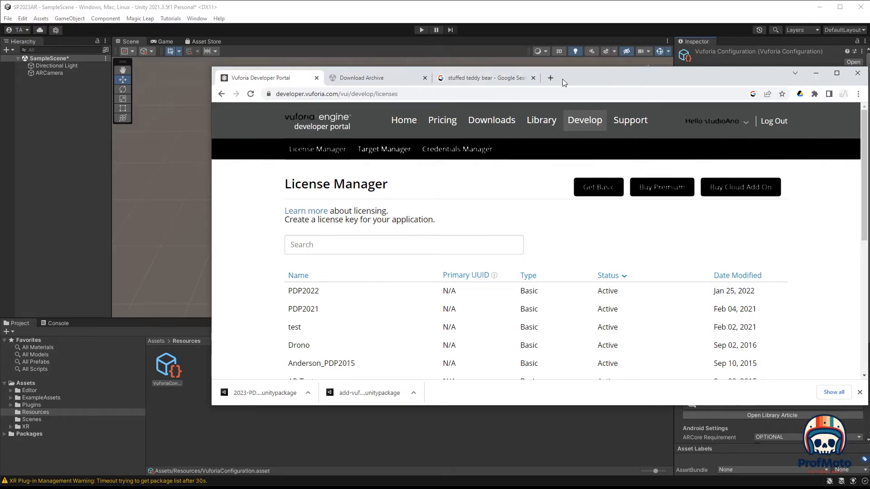
pyautogui.moveTo(562, 80); pyautogui.dragTo(869, 86)
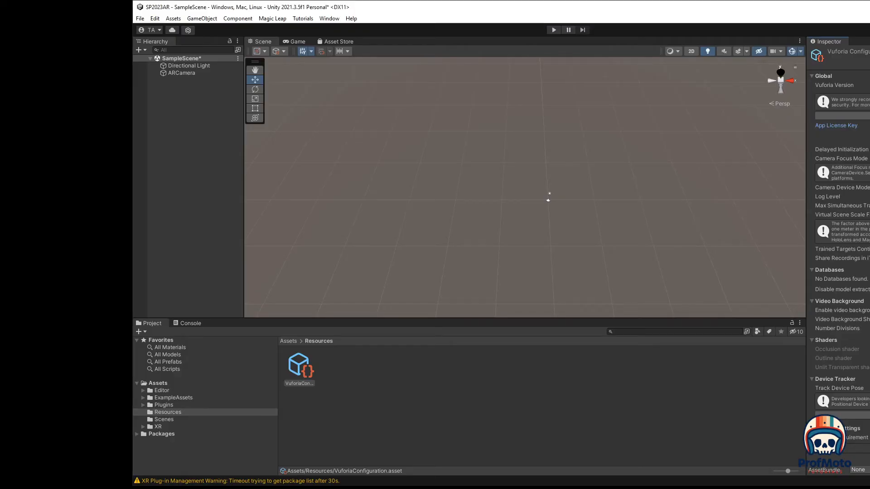
pyautogui.hotkey('ctrl', 'v')
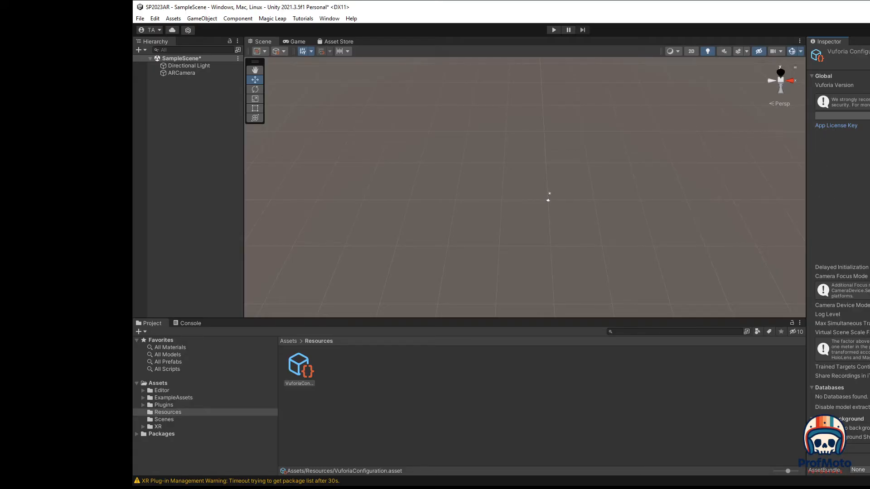
# Bring the whole Unity editor back into view, run the scene to check the AR Camera's video feed, and stop it.
pyautogui.click(598, 163)
pyautogui.moveTo(656, 10); pyautogui.dragTo(527, 10)
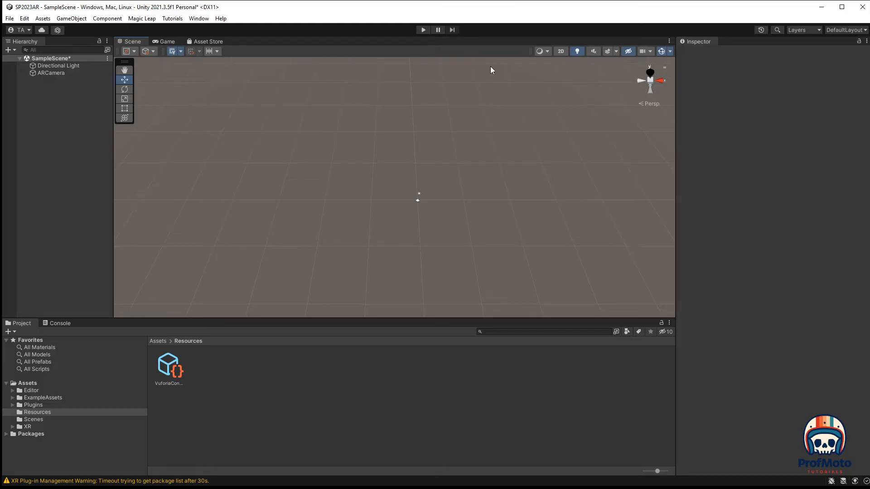
pyautogui.click(422, 30)
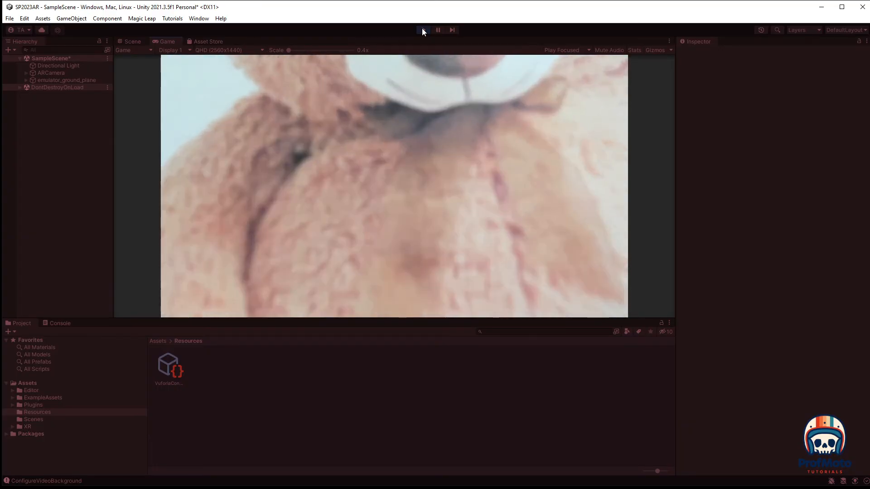
pyautogui.click(425, 32)
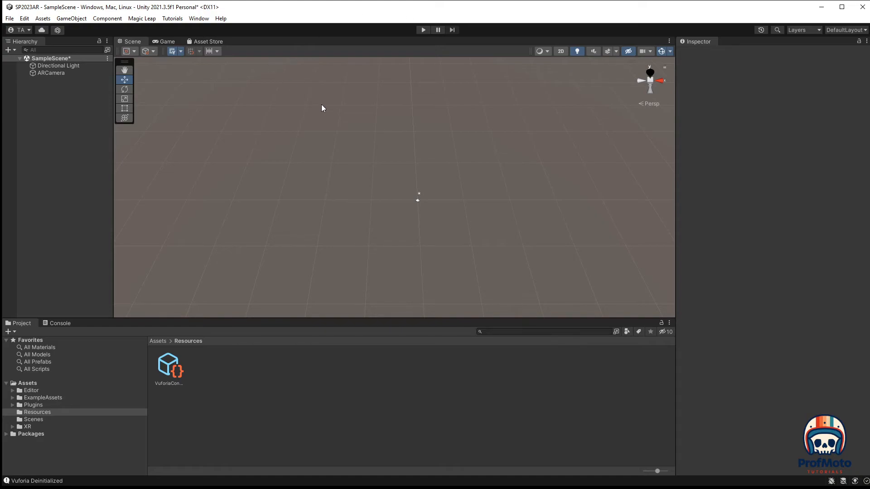
# Add a Vuforia Image Target to SampleScene.
pyautogui.click(71, 19)
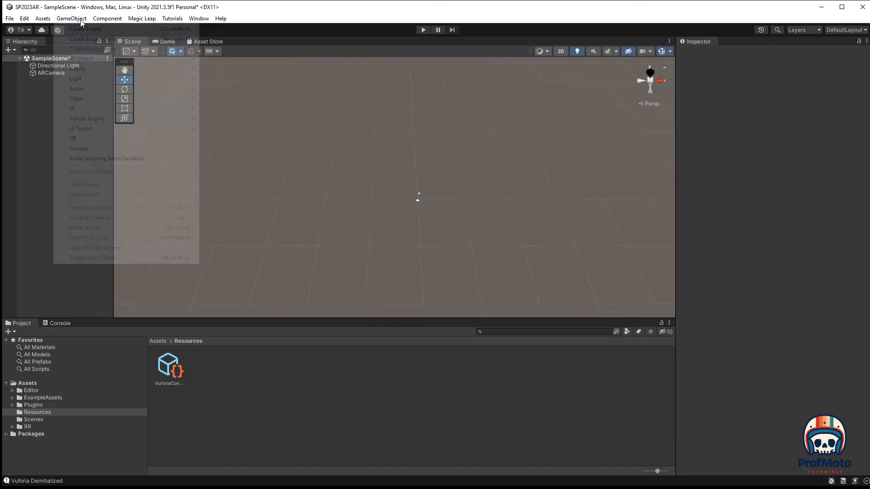
pyautogui.moveTo(92, 120)
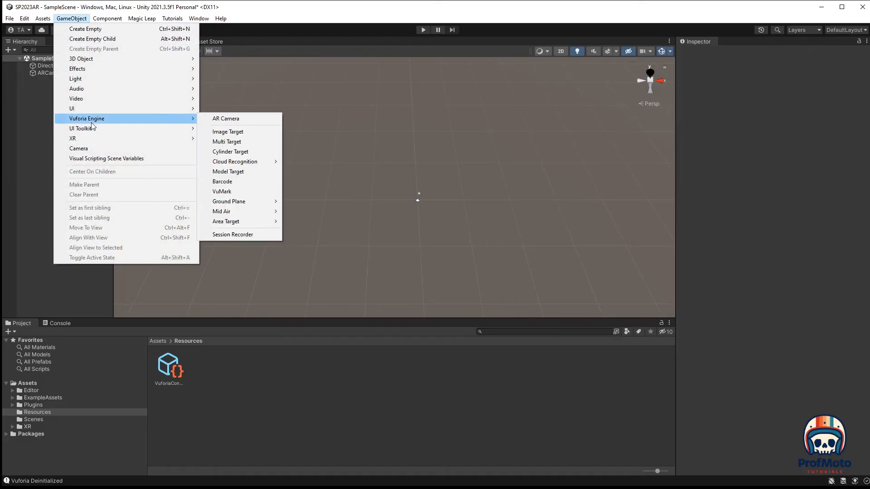
pyautogui.click(247, 132)
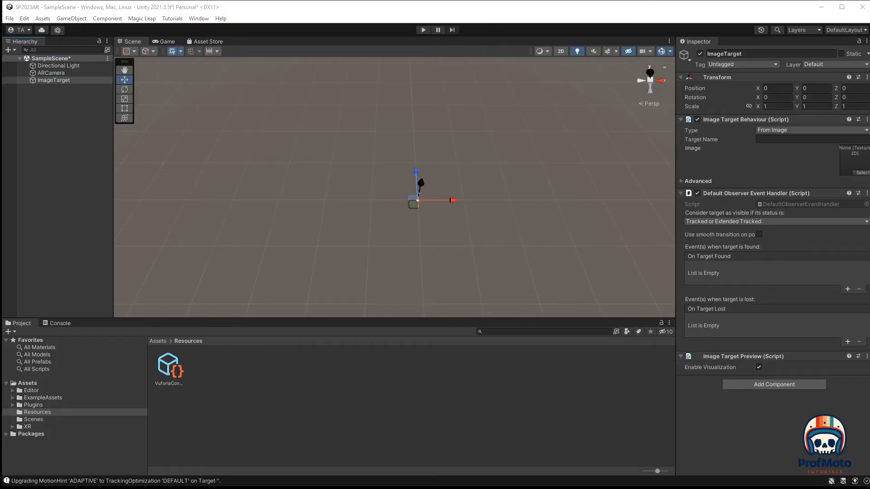
# Open the downloaded 2023-PDP database package from the browser and import all its items into the Unity project.
pyautogui.moveTo(869, 86); pyautogui.dragTo(570, 84)
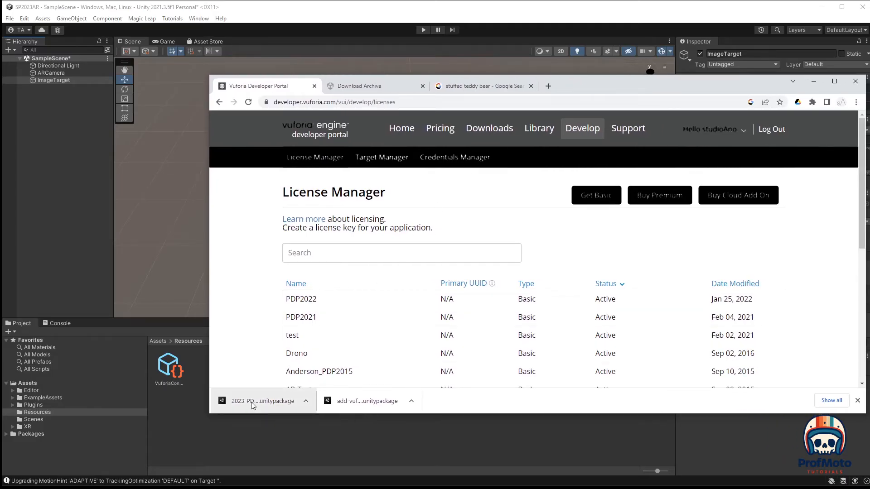
pyautogui.click(382, 158)
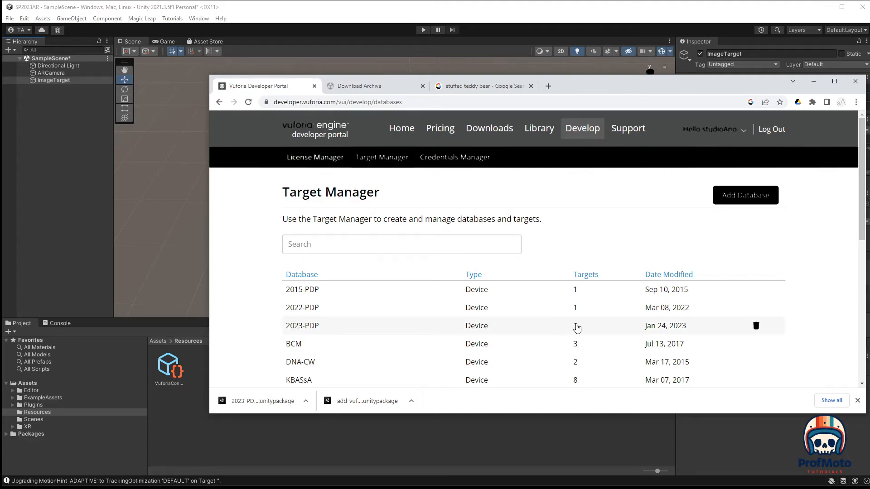
pyautogui.click(306, 402)
pyautogui.click(320, 416)
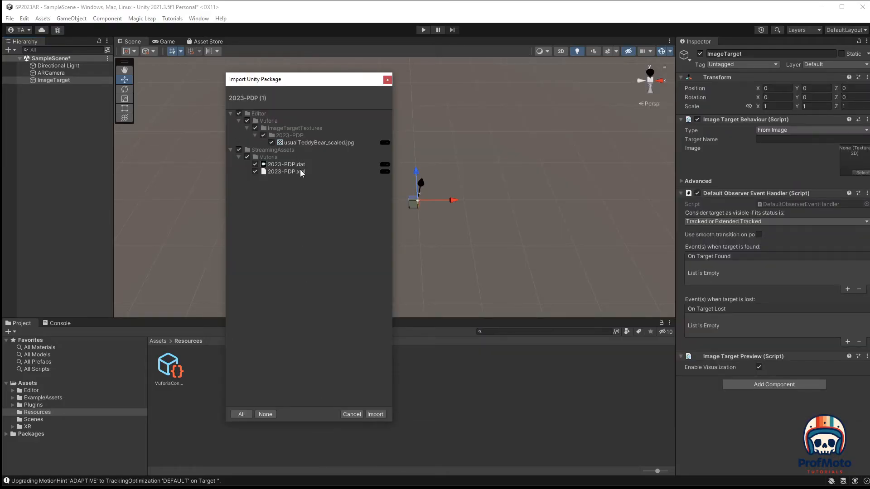
pyautogui.click(375, 415)
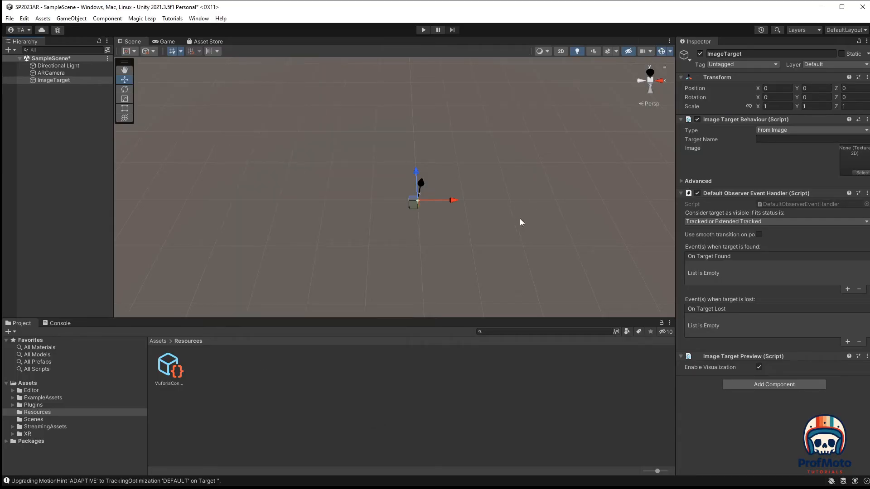
# Set the ImageTarget's type to From Database with the 2023-PDP database, and check that usualTeddyBear is its image target.
pyautogui.click(56, 80)
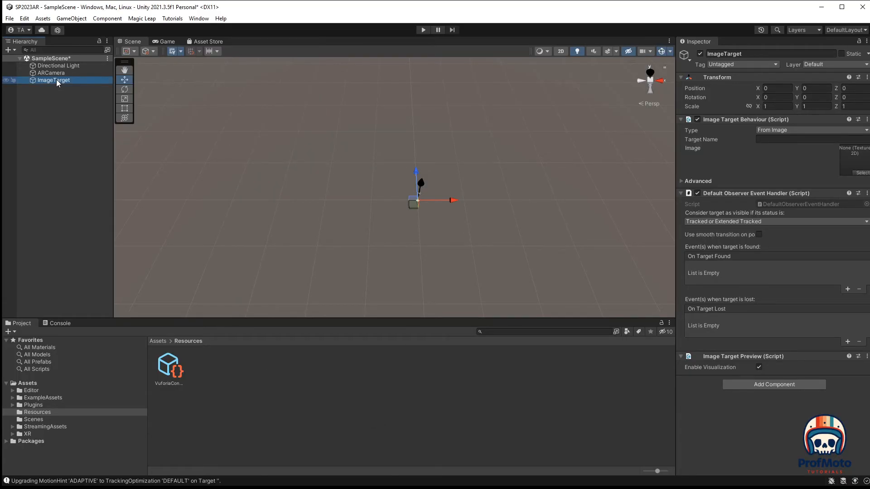
pyautogui.click(793, 133)
pyautogui.click(792, 148)
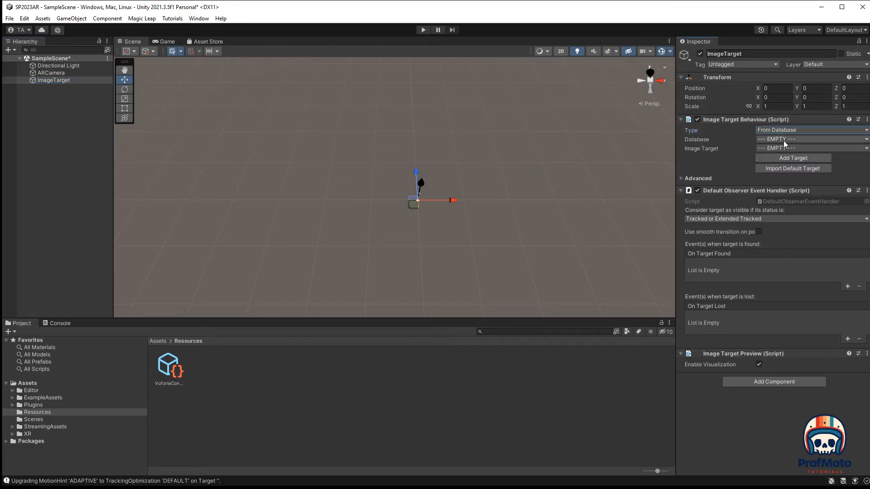
pyautogui.click(783, 140)
pyautogui.click(778, 160)
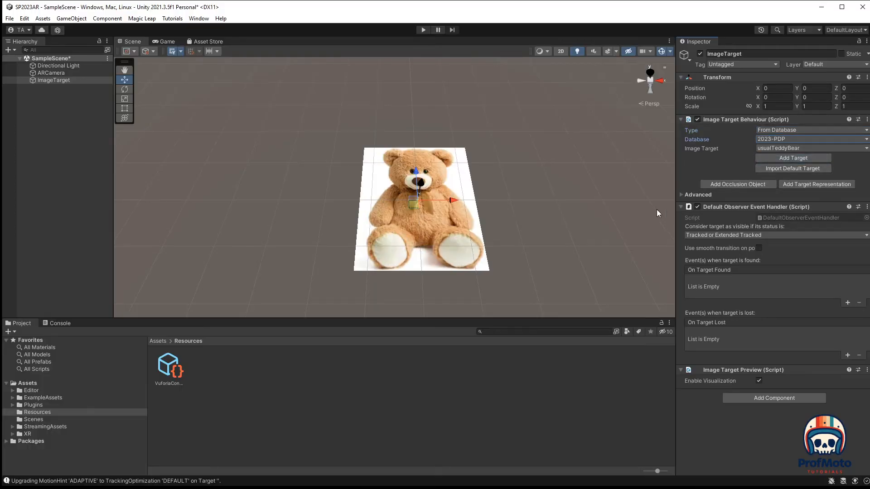
pyautogui.click(777, 149)
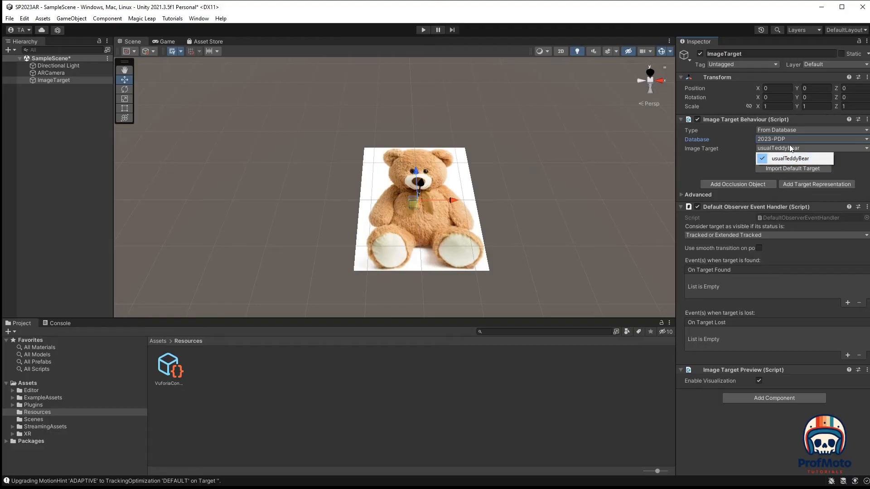
pyautogui.click(578, 163)
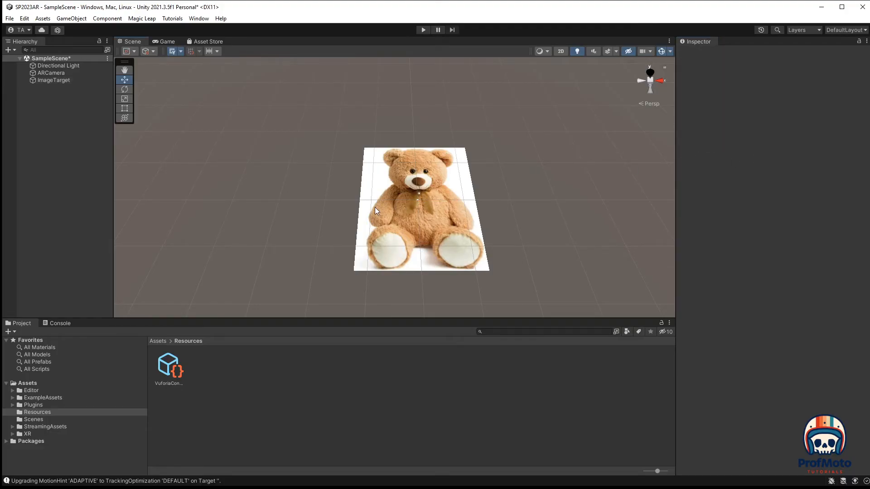
# Add a cube, scale it uniformly to about 8.57, and place it over the teddy bear's head at about X -1.19, Y 3.5, Z 5.28.
pyautogui.keyDown('alt'); pyautogui.moveTo(343, 246); pyautogui.dragTo(317, 143); pyautogui.keyUp('alt')
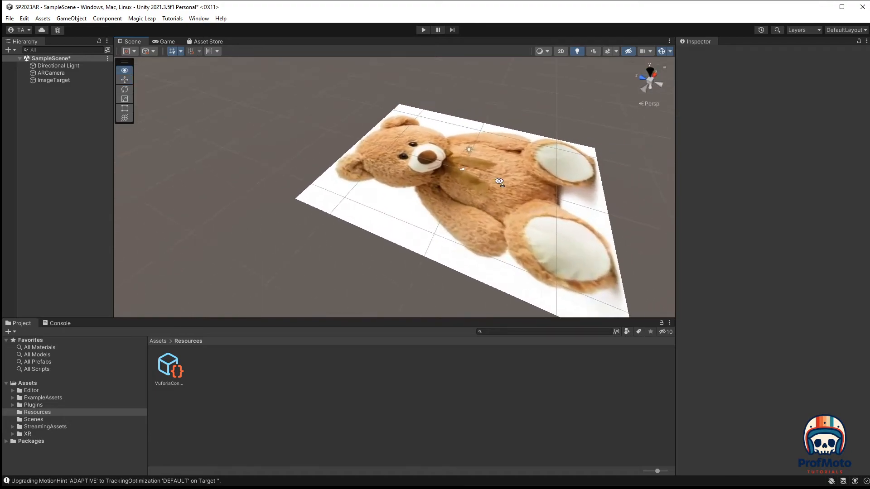
pyautogui.click(72, 20)
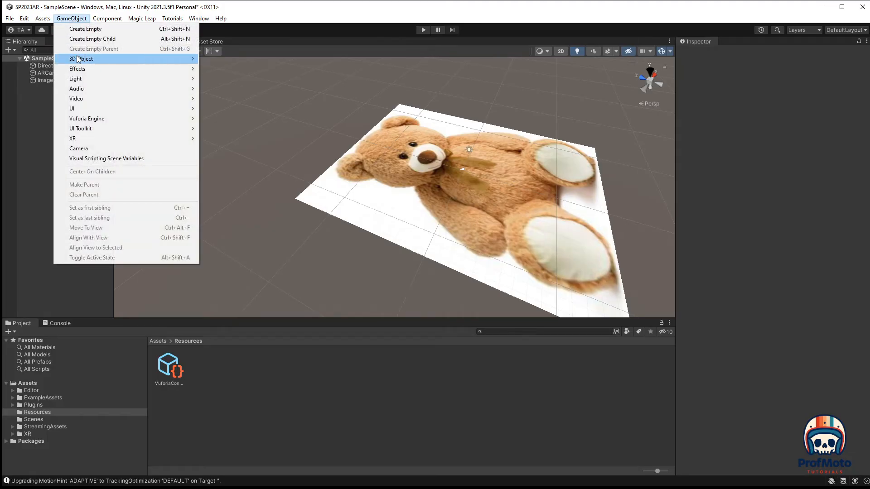
pyautogui.moveTo(123, 62)
pyautogui.click(249, 60)
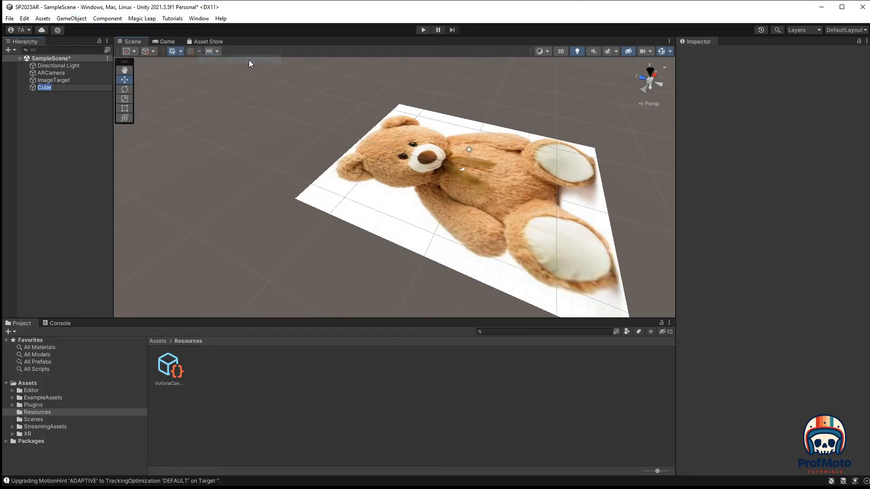
pyautogui.moveTo(412, 171); pyautogui.dragTo(539, 75)
pyautogui.press('r')
pyautogui.press('w')
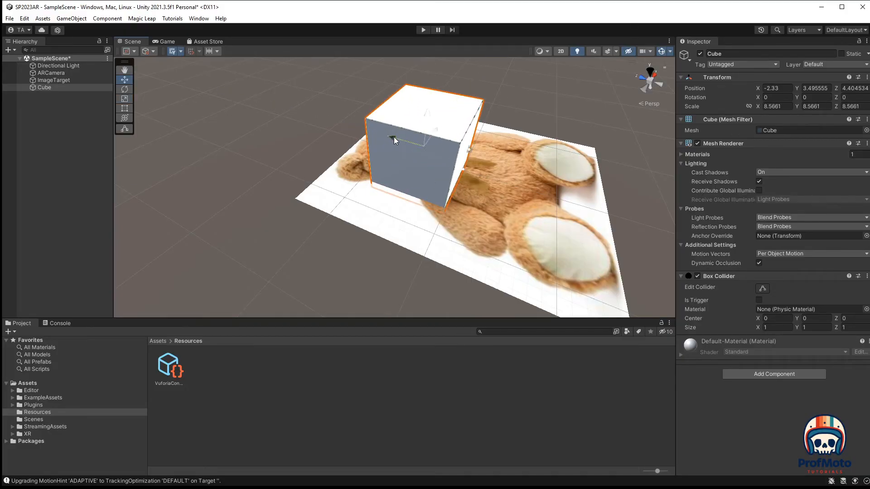
pyautogui.moveTo(393, 136); pyautogui.dragTo(432, 123)
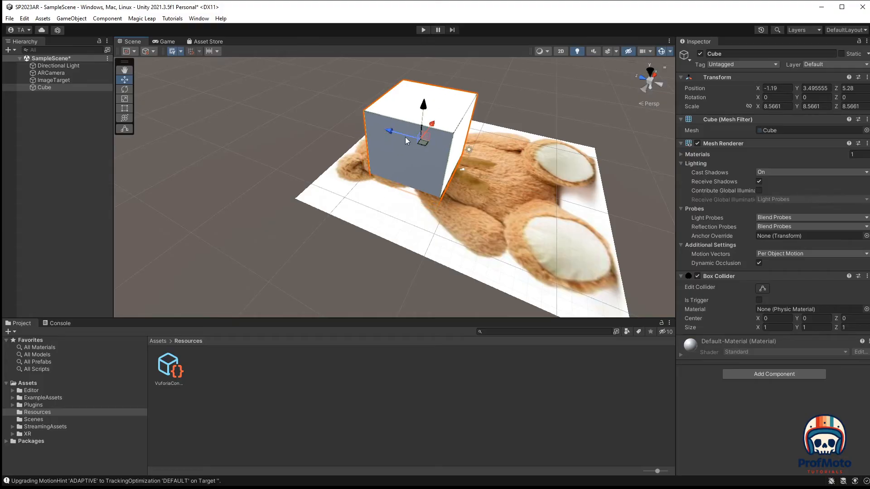
# Make the cube a child of ImageTarget, run the scene to test the teddy bear tracking, and stop it.
pyautogui.moveTo(45, 87); pyautogui.dragTo(49, 82)
pyautogui.click(420, 31)
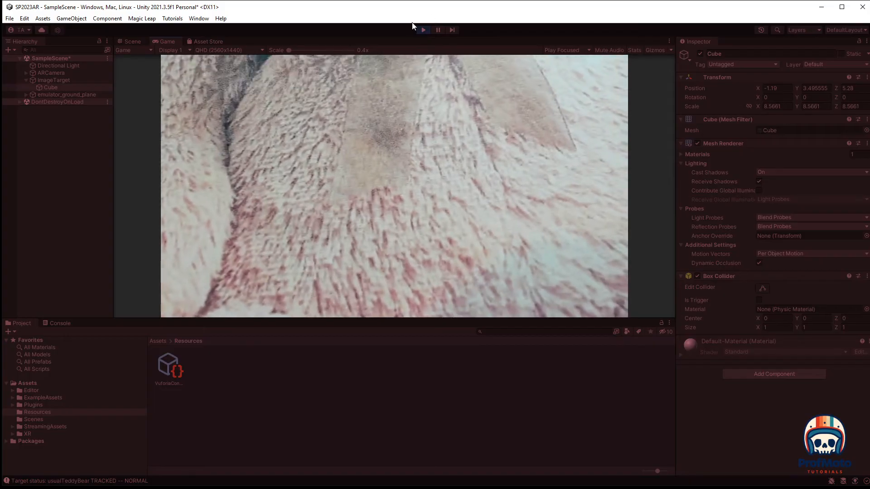
pyautogui.click(422, 29)
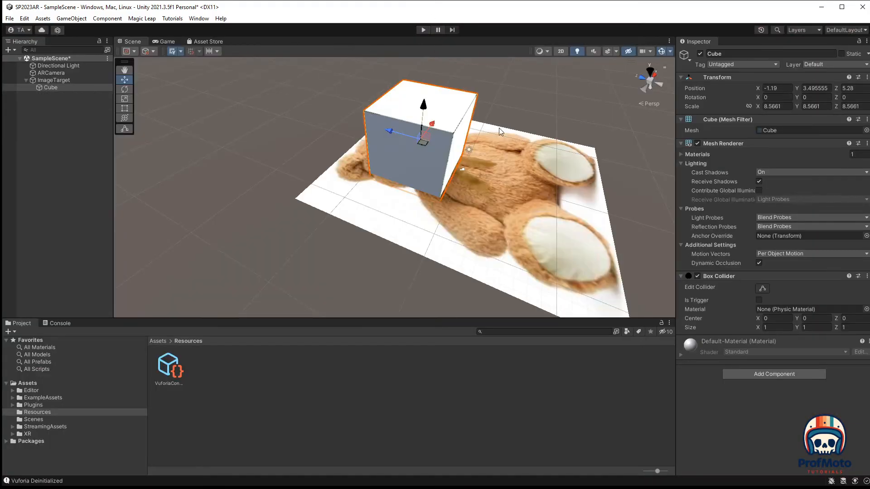
pyautogui.moveTo(498, 128); pyautogui.dragTo(401, 127, button='right')
pyautogui.press('d')
pyautogui.press('s')
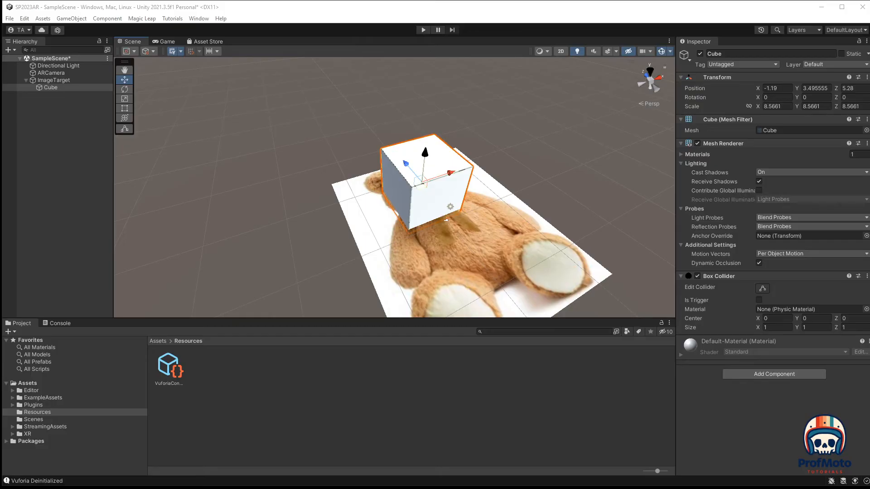
# Bring the folder with the Astronaut model files into view, and open the Asset Store window in Unity.
pyautogui.moveTo(0, 104); pyautogui.dragTo(555, 61)
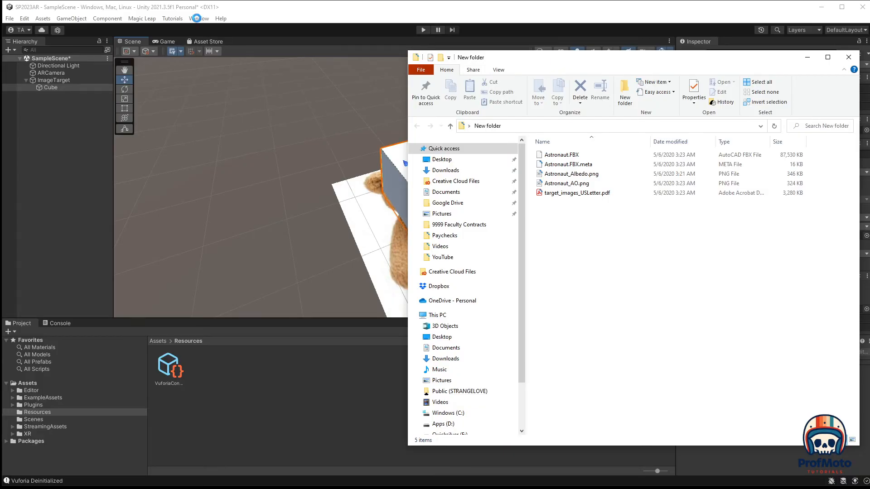
pyautogui.click(196, 18)
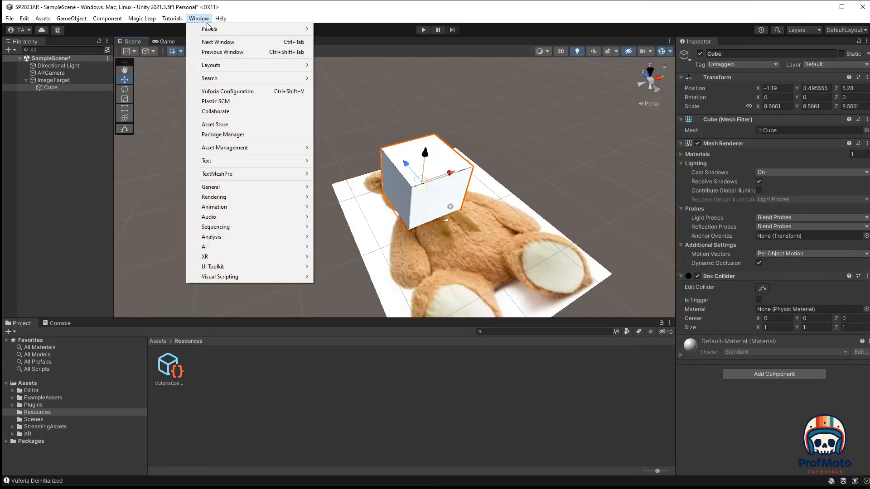
pyautogui.click(208, 127)
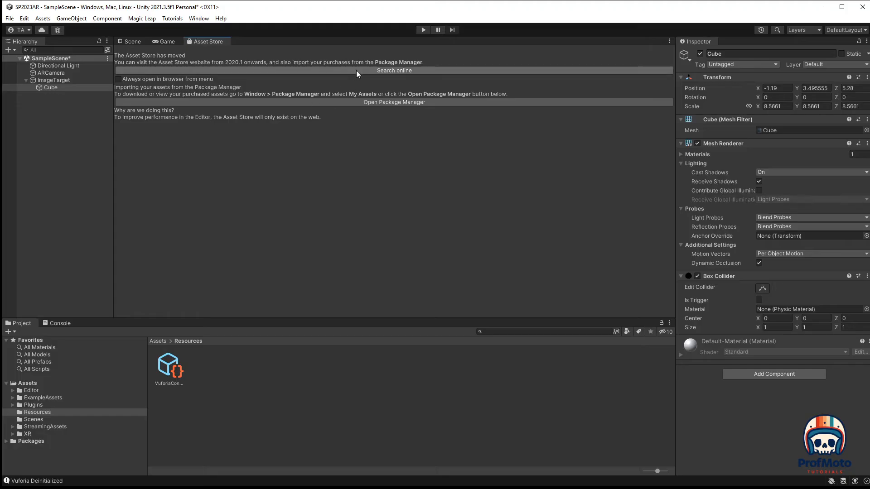
# Open the Unity Asset Store website from Unity and search it for "vuforia core samples".
pyautogui.click(379, 69)
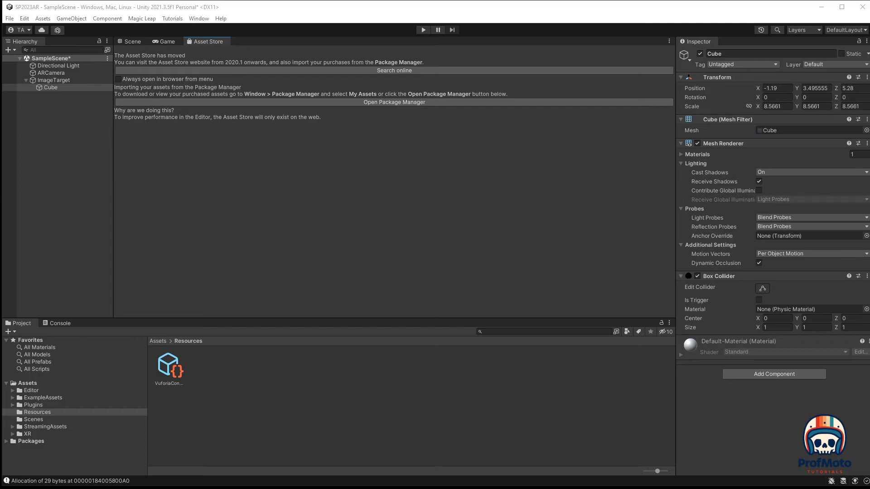
pyautogui.moveTo(658, 113); pyautogui.dragTo(274, 47)
pyautogui.click(340, 107)
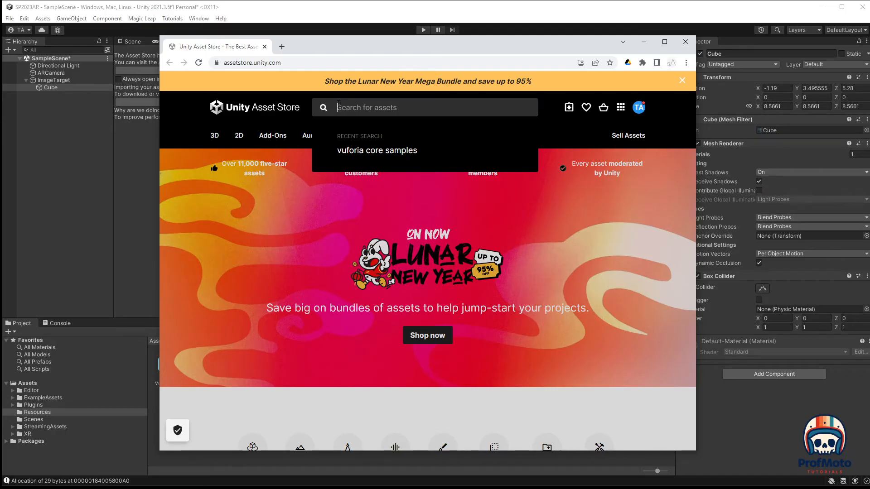
pyautogui.click(350, 150)
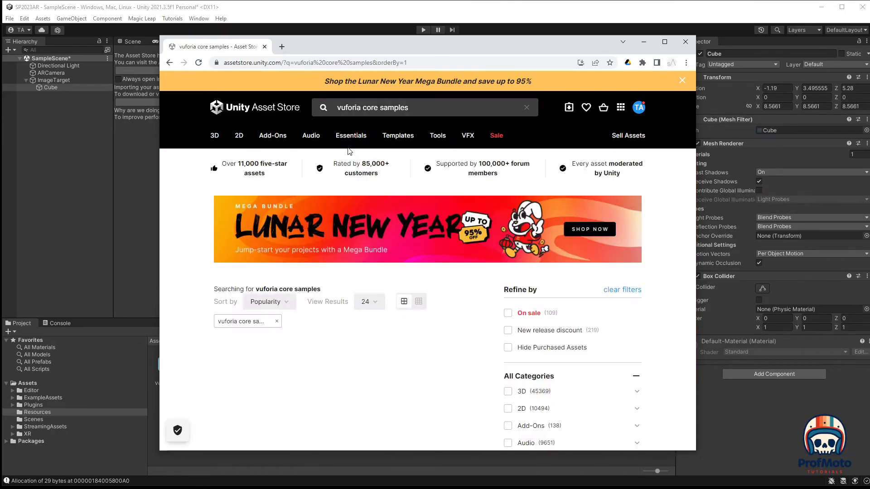
# Open the Vuforia Core Samples page and examine its details and preview images, including the image targets and asset pack pictures.
pyautogui.click(275, 355)
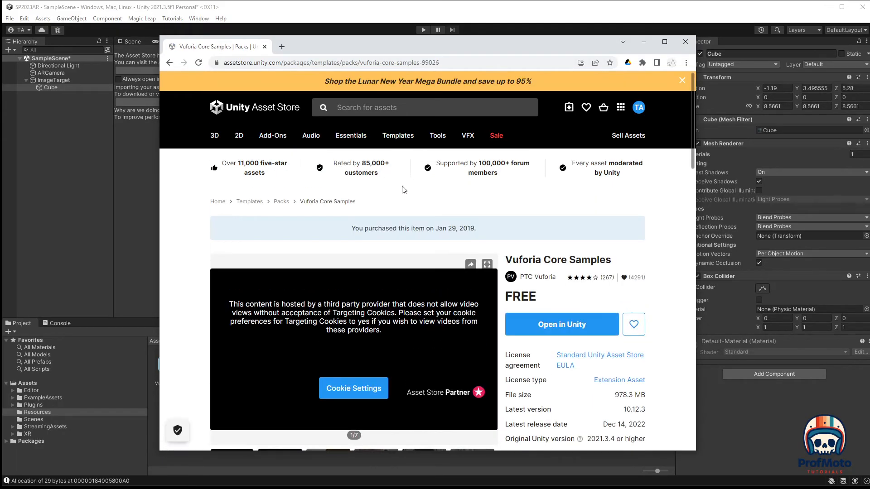
pyautogui.scroll(-4, 405, 183)
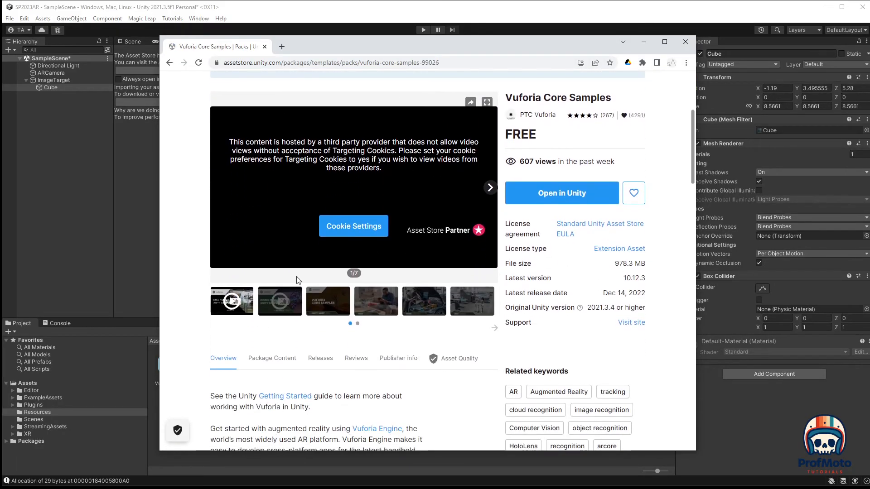
pyautogui.click(395, 295)
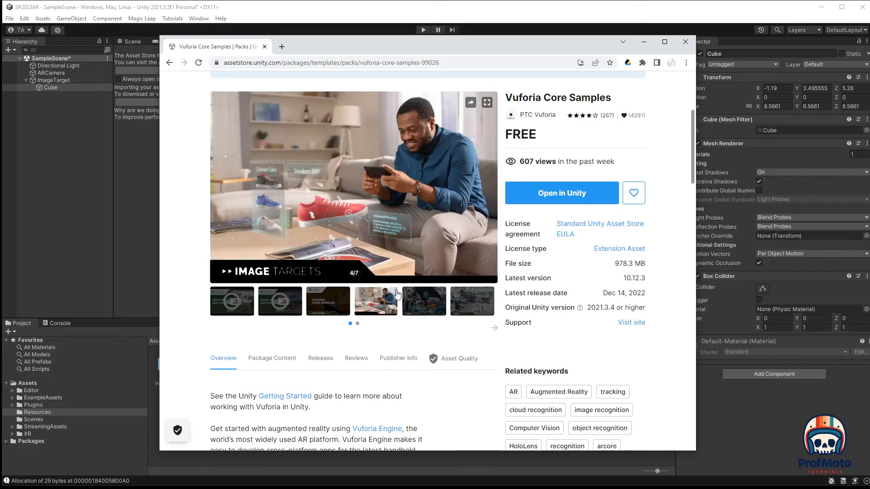
pyautogui.click(327, 303)
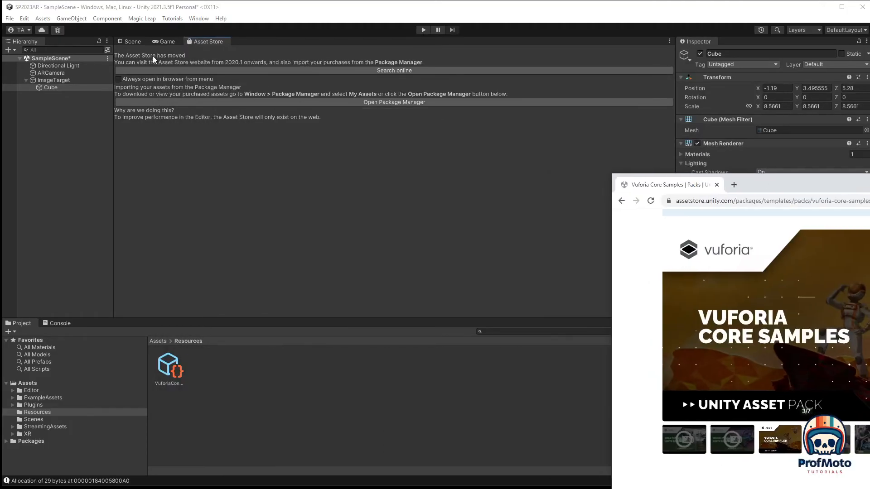
# Return to Unity's Scene view, move the browser aside, and bring the folder with the Astronaut files to the front.
pyautogui.click(128, 41)
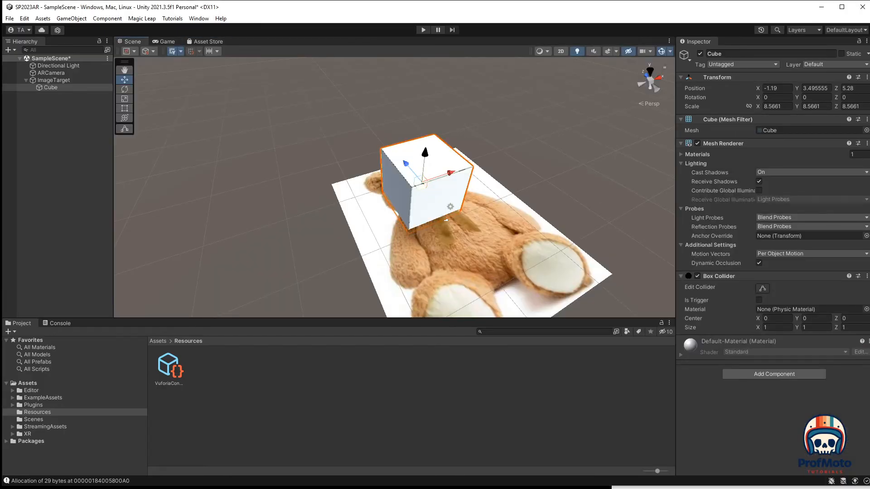
pyautogui.moveTo(869, 173); pyautogui.dragTo(555, 108)
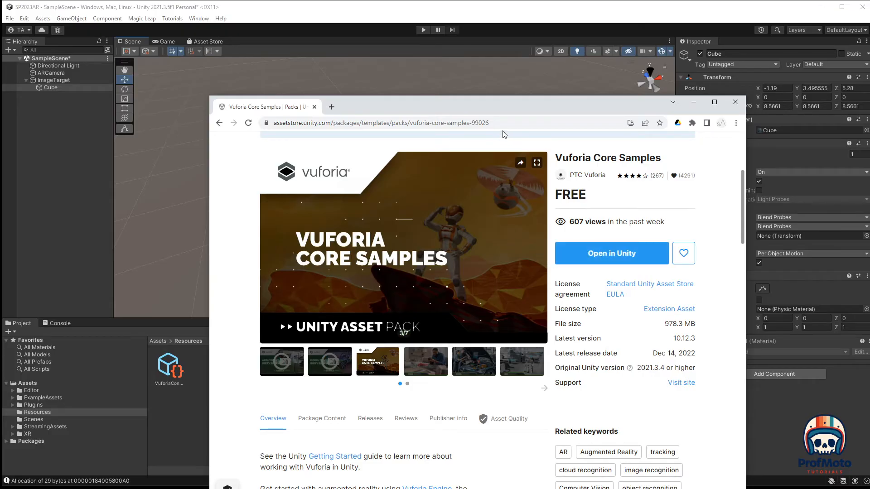
pyautogui.moveTo(444, 102); pyautogui.dragTo(682, 57)
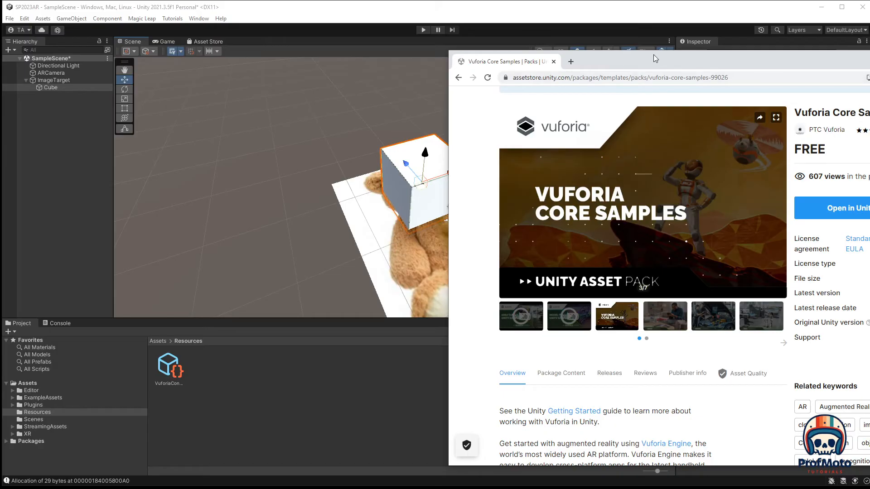
pyautogui.moveTo(653, 56); pyautogui.dragTo(554, 75)
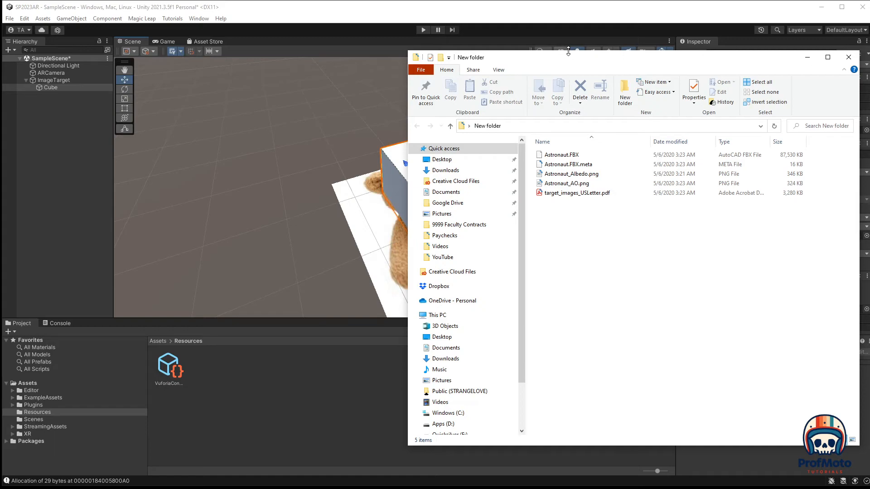
pyautogui.moveTo(579, 56); pyautogui.dragTo(490, 48)
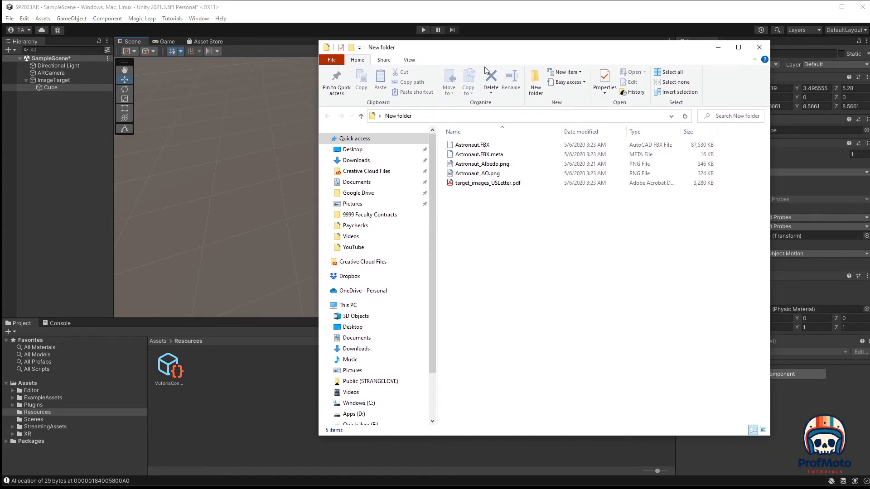
# Open target_images_USLetter.pdf in Acrobat, examine its printable target images such as the Astronaut, and move the document out of the way.
pyautogui.click(474, 183)
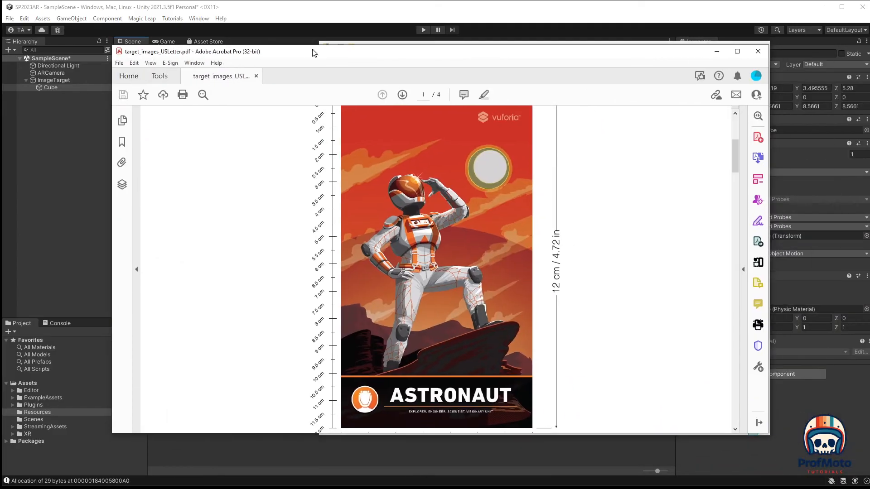
pyautogui.scroll(-15, 457, 280)
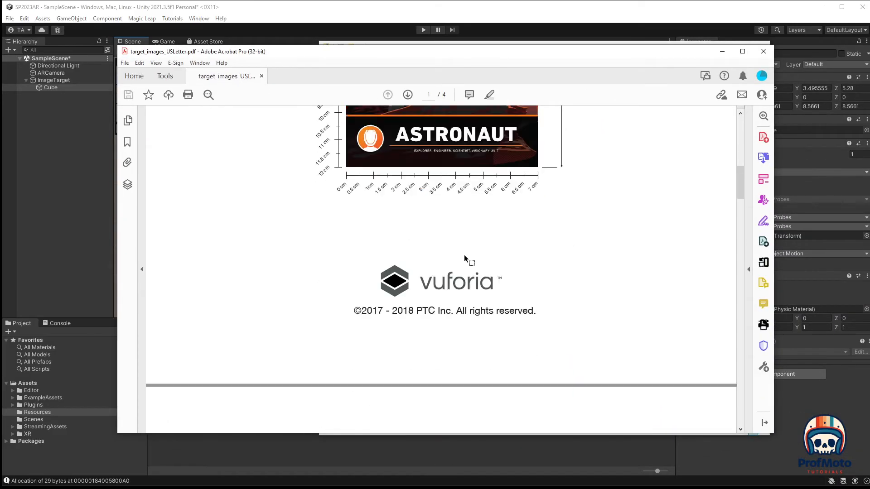
pyautogui.scroll(15, 467, 254)
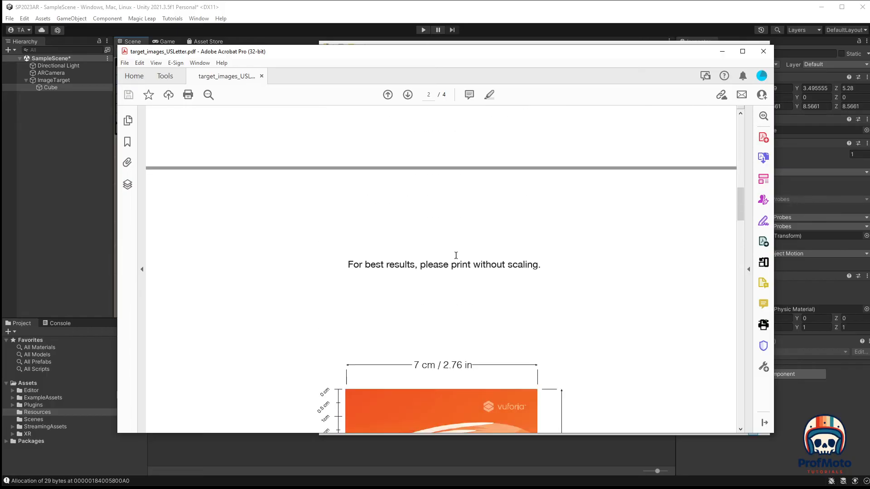
pyautogui.scroll(2, 456, 230)
pyautogui.scroll(-2, 456, 230)
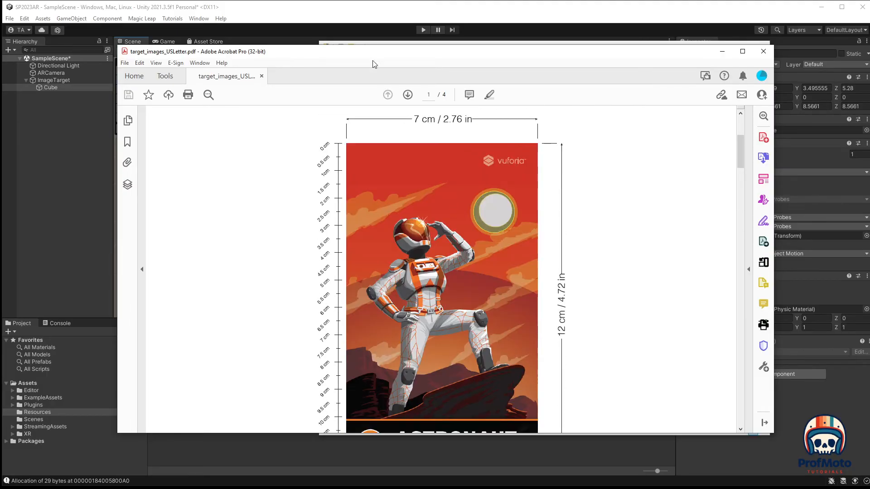
pyautogui.moveTo(346, 55); pyautogui.dragTo(869, 34)
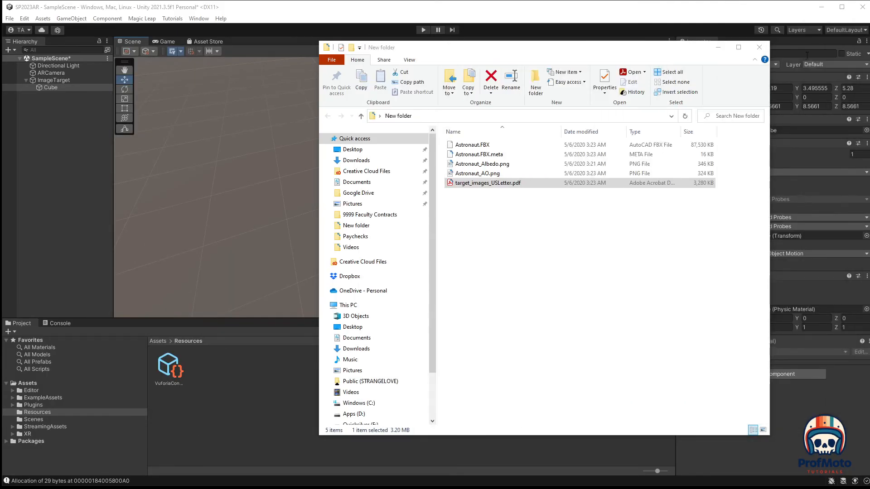
# Create a new folder named Core Samples in the project's Assets folder in Unity.
pyautogui.click(464, 147)
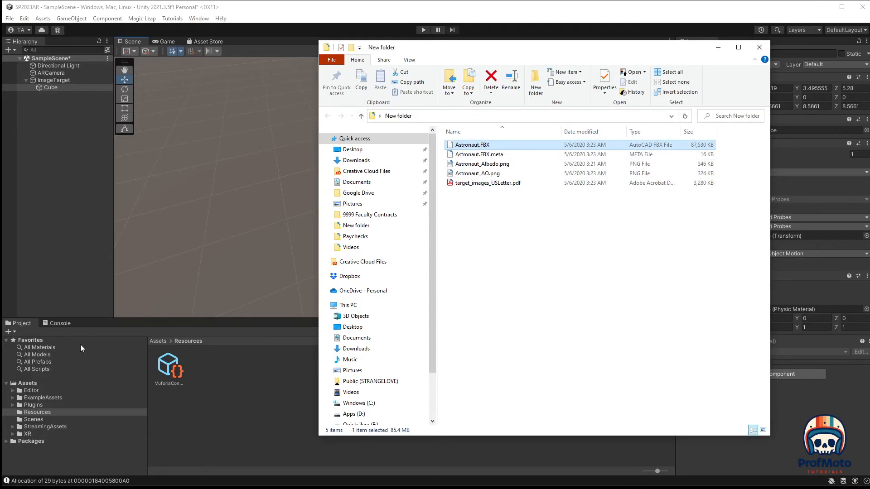
pyautogui.click(26, 383)
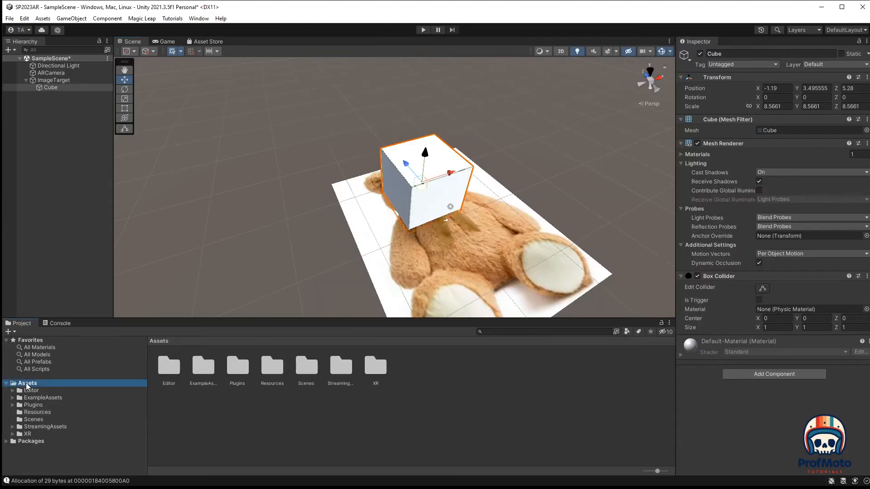
pyautogui.rightClick(206, 401)
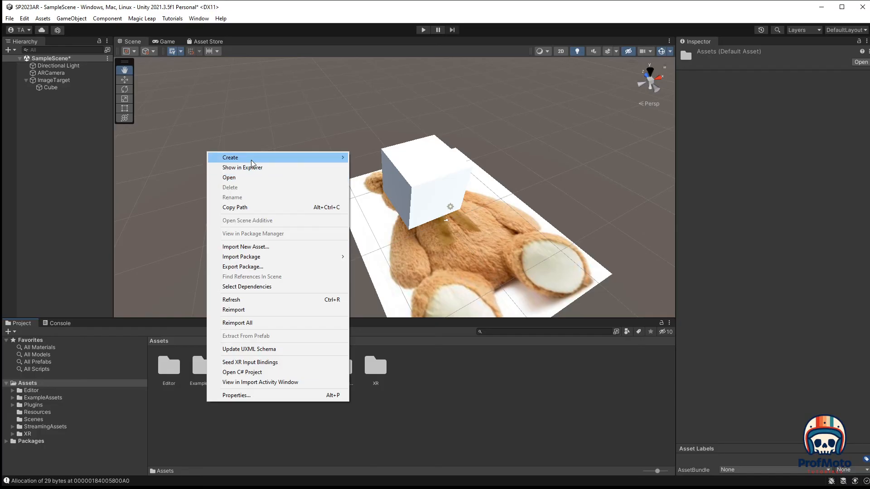
pyautogui.moveTo(317, 158)
pyautogui.click(385, 50)
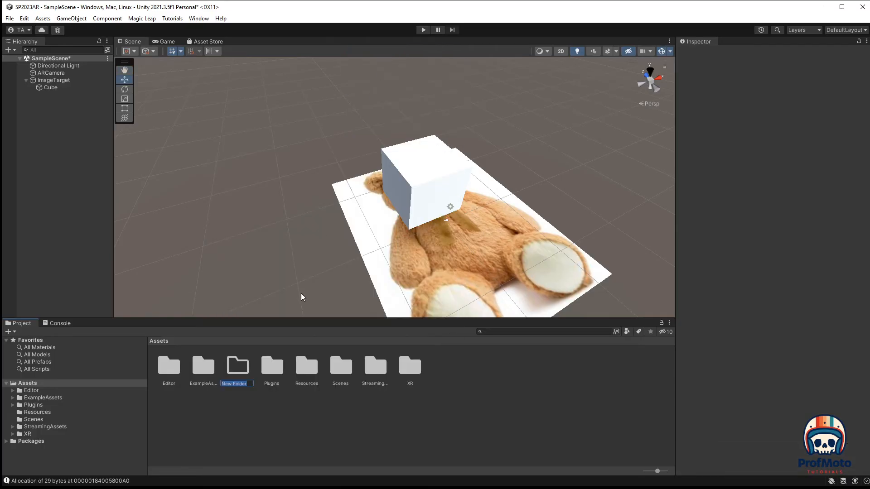
pyautogui.write('Core Samples')
pyautogui.press('Return')
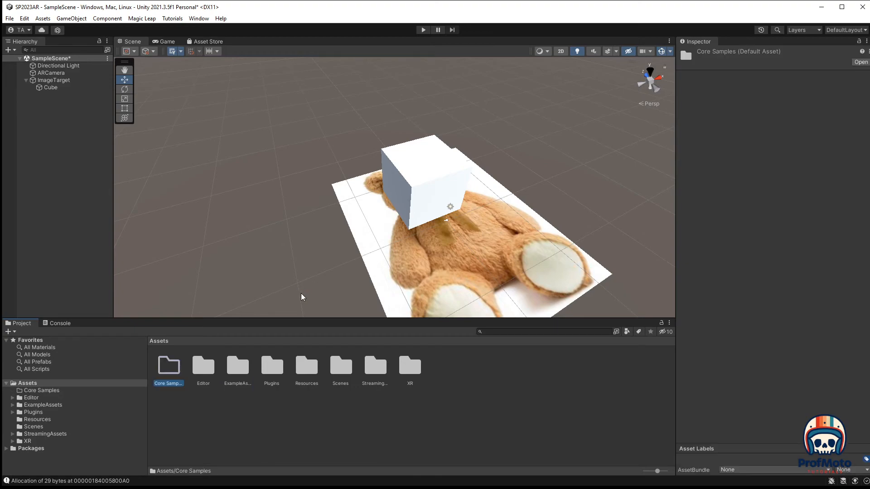
# Import all five files, the Astronaut model, its meta file, both textures and the target images PDF, into the Core Samples folder.
pyautogui.doubleClick(166, 366)
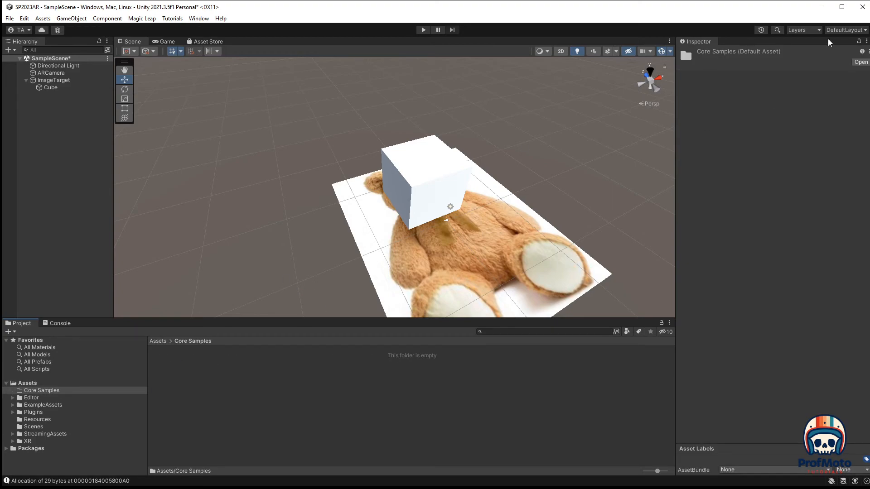
pyautogui.moveTo(762, 8); pyautogui.dragTo(613, 47)
pyautogui.click(740, 81)
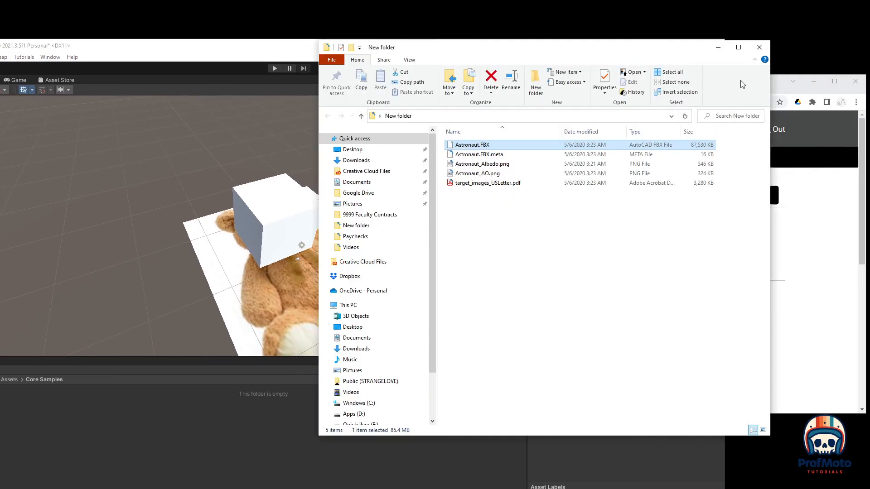
pyautogui.moveTo(506, 140); pyautogui.dragTo(476, 194)
pyautogui.moveTo(482, 151); pyautogui.dragTo(168, 422)
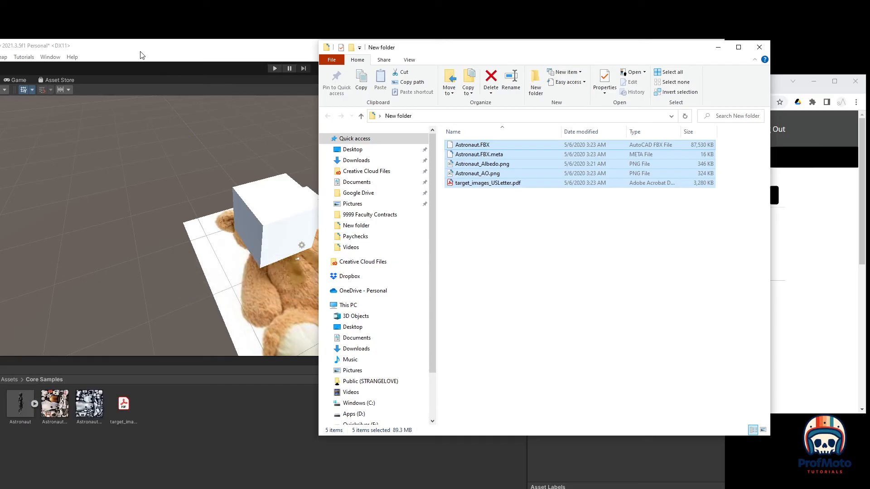
pyautogui.moveTo(139, 47); pyautogui.dragTo(287, 12)
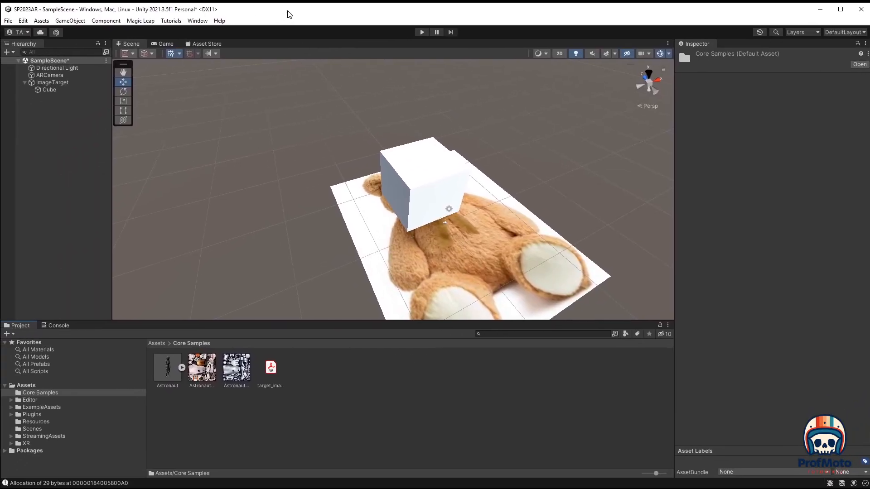
# Add the Astronaut model to the scene, scale it uniformly to about 35.85, and rotate it to about -188.6 degrees around Y.
pyautogui.click(167, 373)
pyautogui.moveTo(167, 373); pyautogui.dragTo(851, 254)
pyautogui.press('r')
pyautogui.press('e')
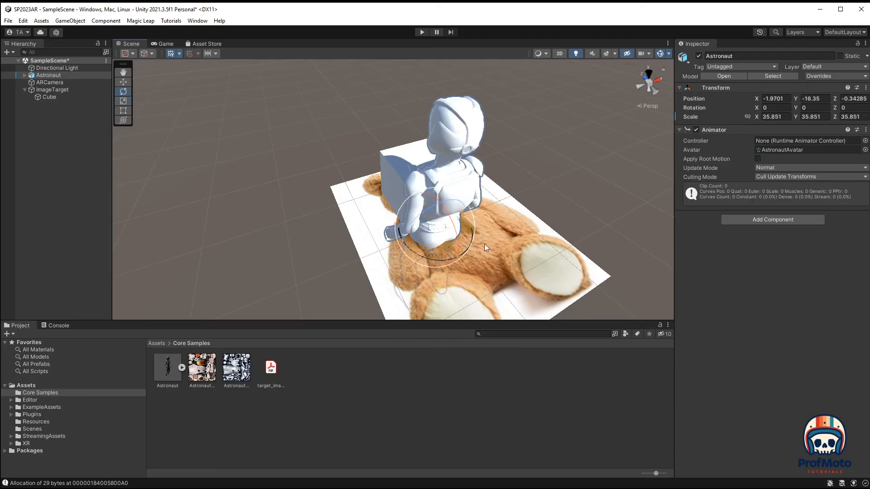
pyautogui.moveTo(409, 249); pyautogui.dragTo(751, 222)
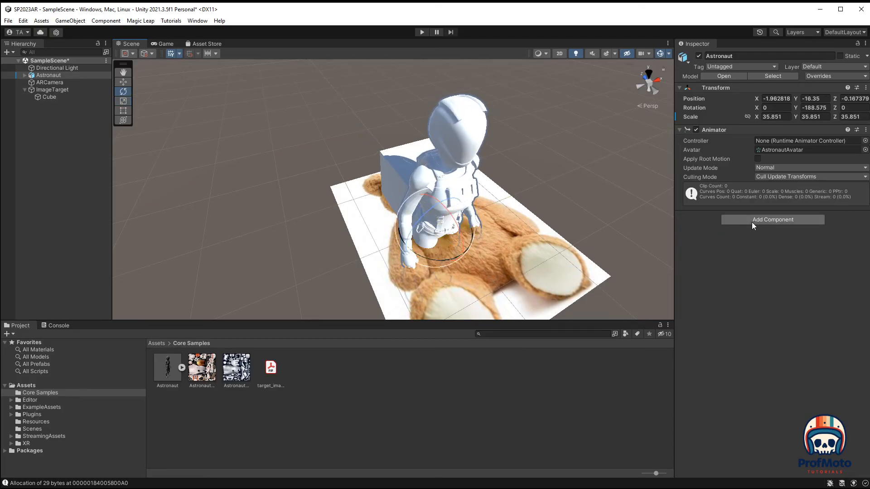
# Raise the Astronaut to the image's surface and move it over the teddy bear's head, at about X -2.91, Y -0.14, Z 6.14.
pyautogui.press('w')
pyautogui.moveTo(451, 213); pyautogui.dragTo(485, 76)
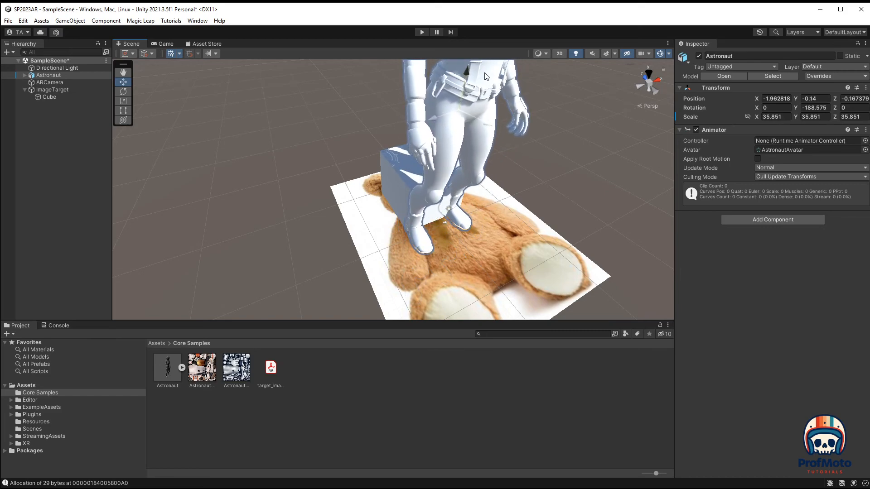
pyautogui.moveTo(488, 124); pyautogui.dragTo(437, 99)
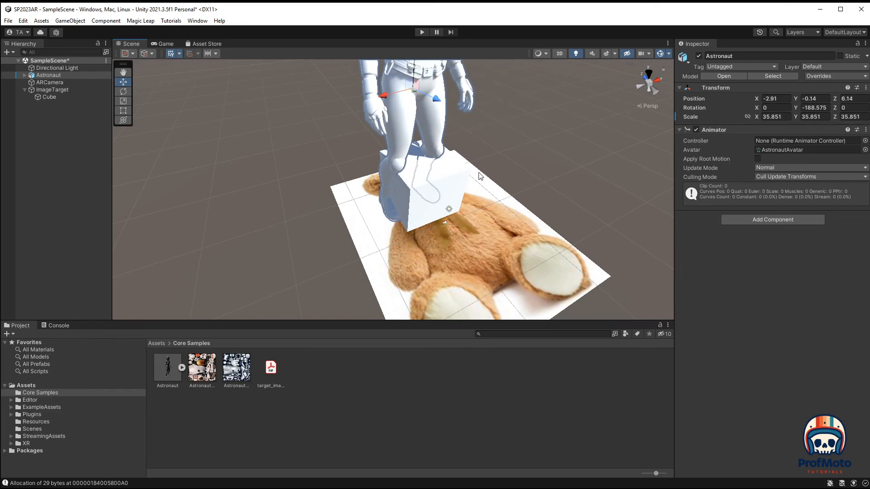
pyautogui.click(455, 183)
pyautogui.press('Delete')
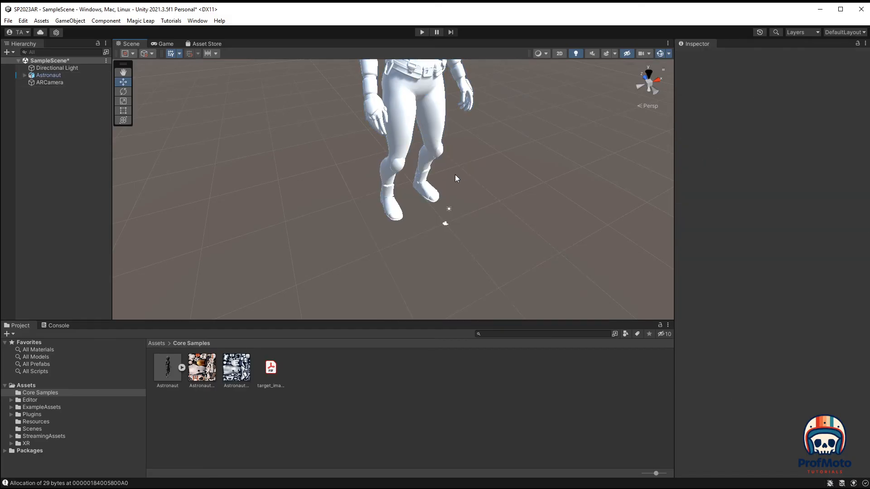
pyautogui.hotkey('ctrl', 'z')
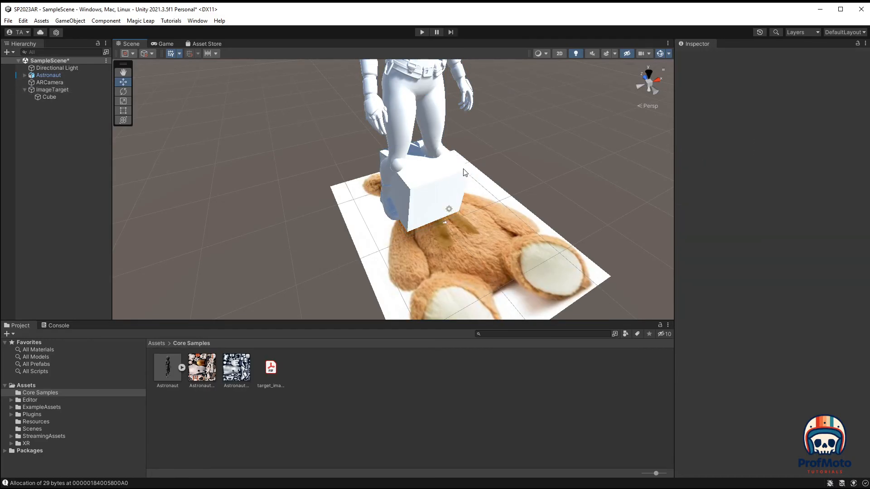
pyautogui.click(463, 172)
pyautogui.press('Delete')
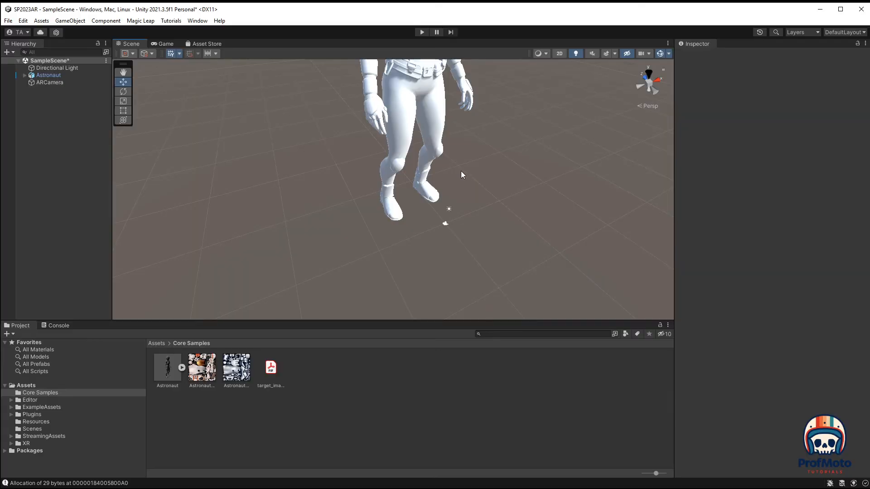
pyautogui.hotkey('ctrl', 'z')
# Delete the Cube that is a child of ImageTarget.
pyautogui.click(52, 98)
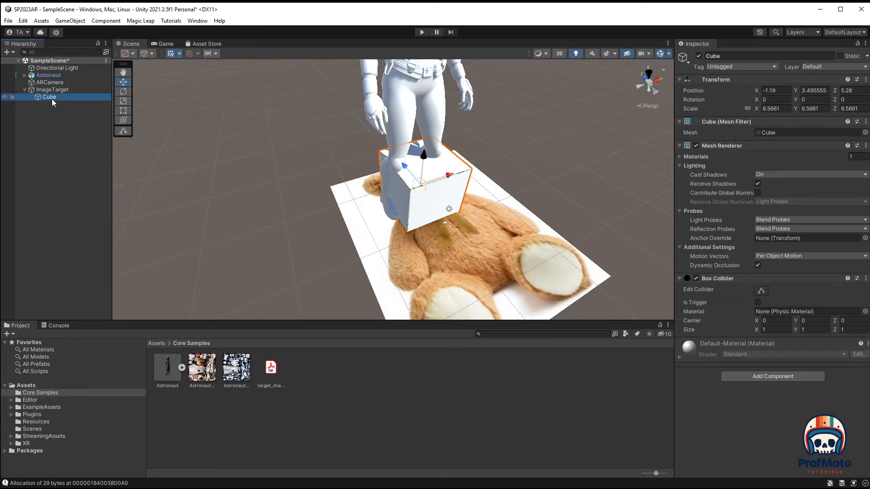
pyautogui.press('Delete')
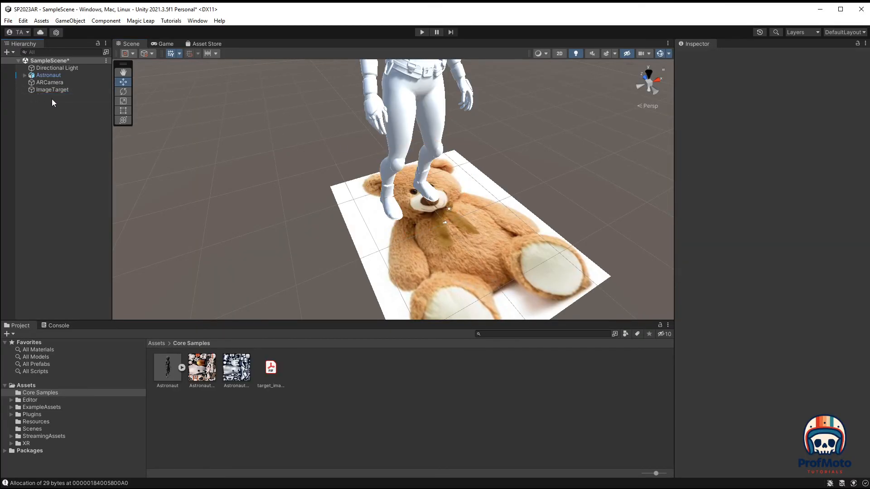
# Make the Astronaut a child of ImageTarget and apply the orange-and-white Astronaut texture from Core Samples to the model.
pyautogui.click(58, 76)
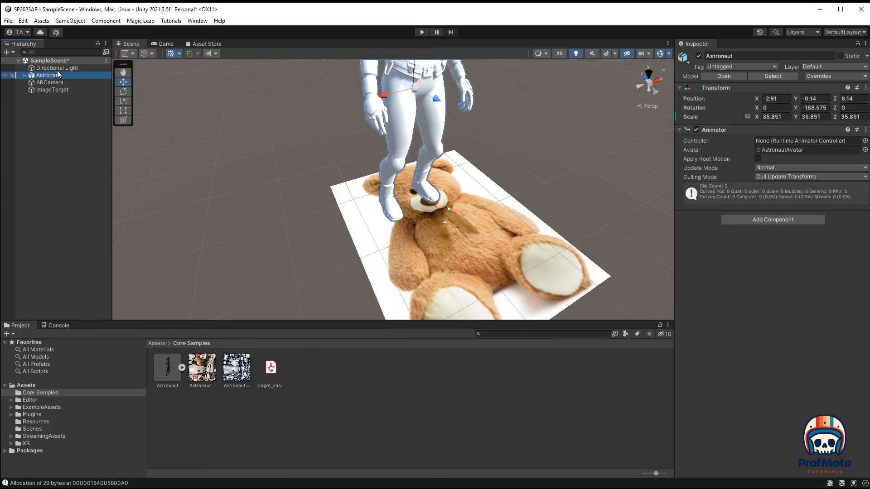
pyautogui.moveTo(58, 73); pyautogui.dragTo(48, 90)
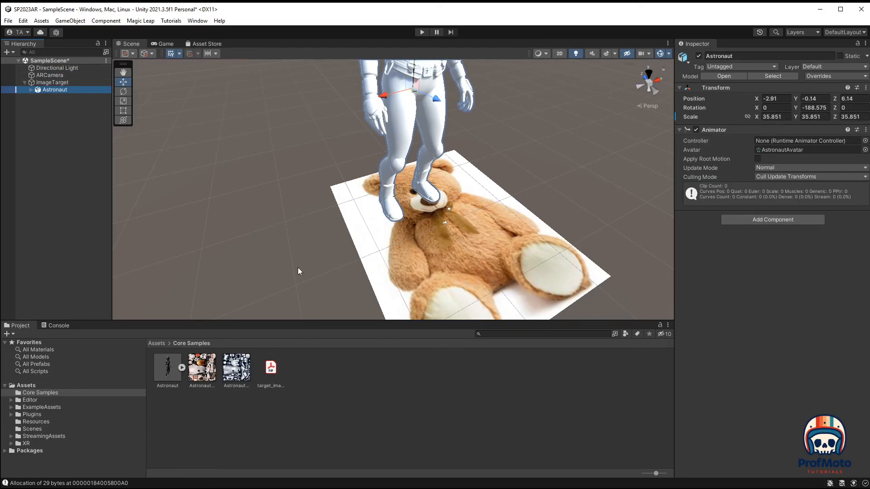
pyautogui.moveTo(202, 375); pyautogui.dragTo(397, 104)
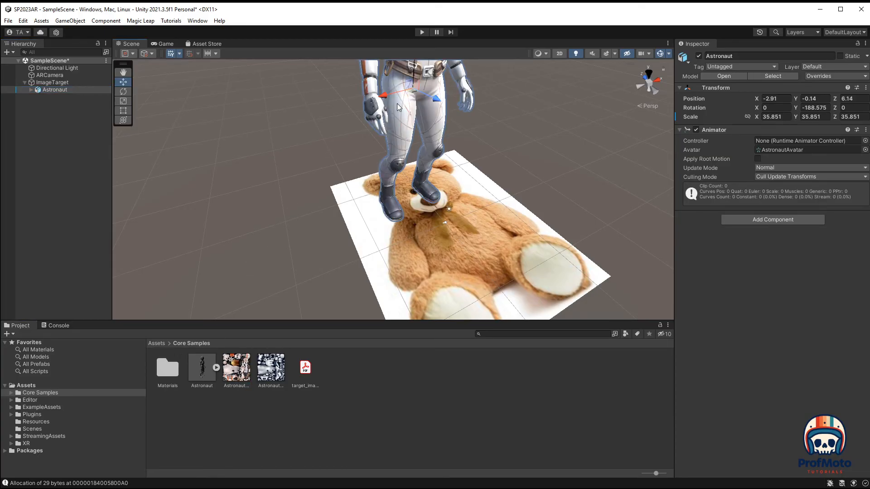
# Test-run the scene with the camera on the teddy bear target, stop it, and select ImageTarget.
pyautogui.moveTo(337, 152)
pyautogui.mouseDown(button='right')
pyautogui.moveTo(343, 104)
pyautogui.moveTo(376, 58)
pyautogui.moveTo(322, 156)
pyautogui.mouseUp(button='right')
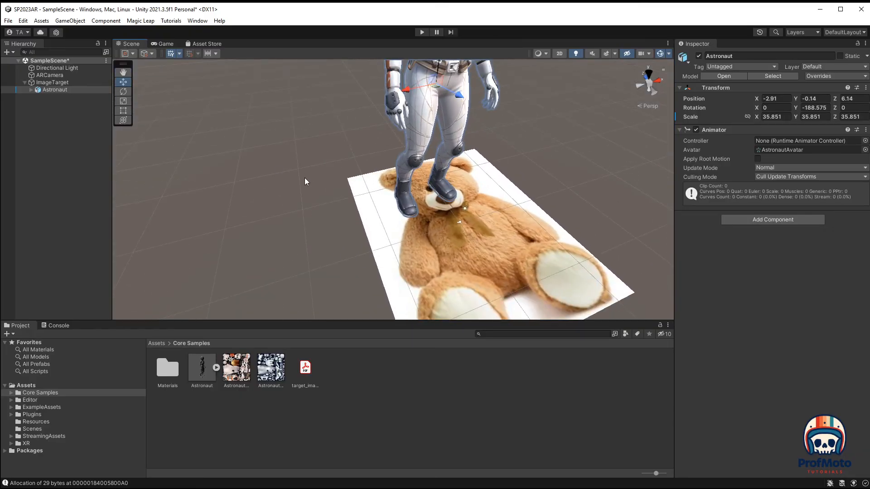
pyautogui.click(423, 32)
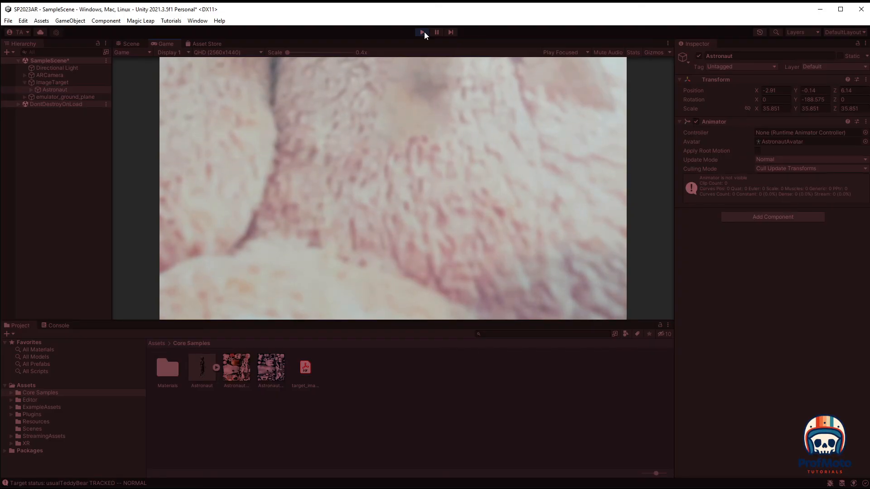
pyautogui.click(423, 32)
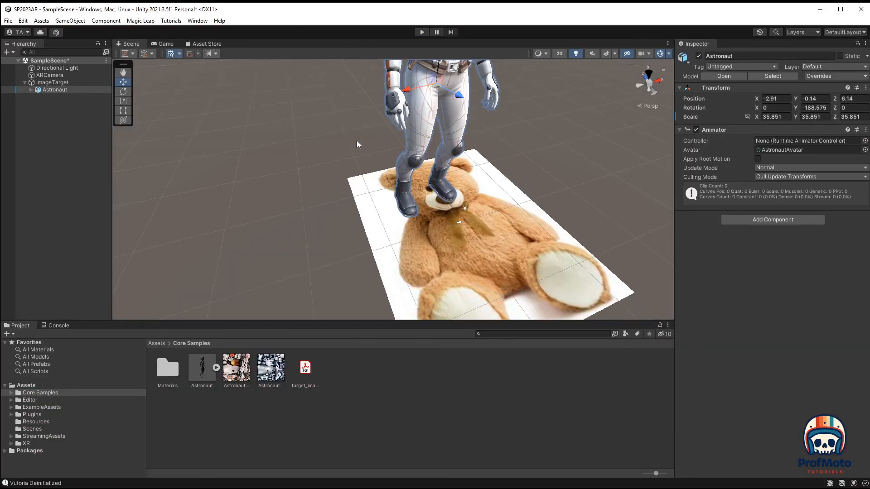
pyautogui.click(384, 214)
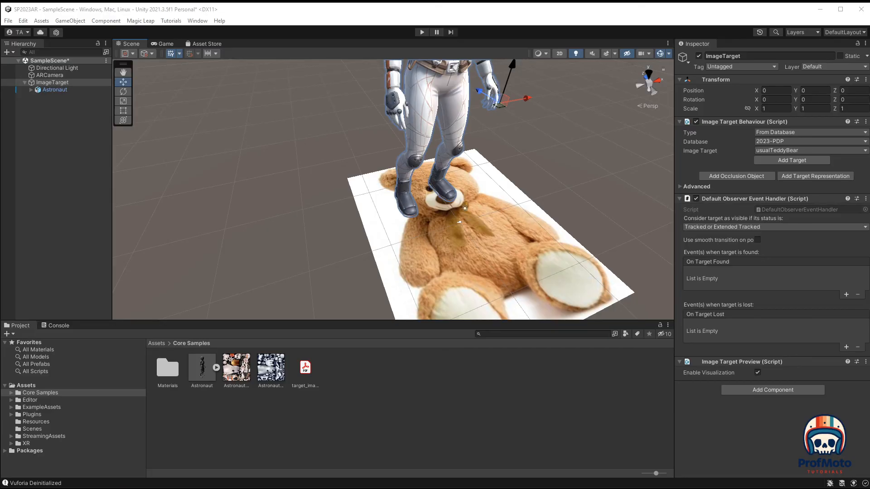
# Switch to the browser and open the first vuforia astronaut target search result's image, Astronaut-scaled.jpg, in its own tab.
pyautogui.moveTo(869, 61); pyautogui.dragTo(445, 48)
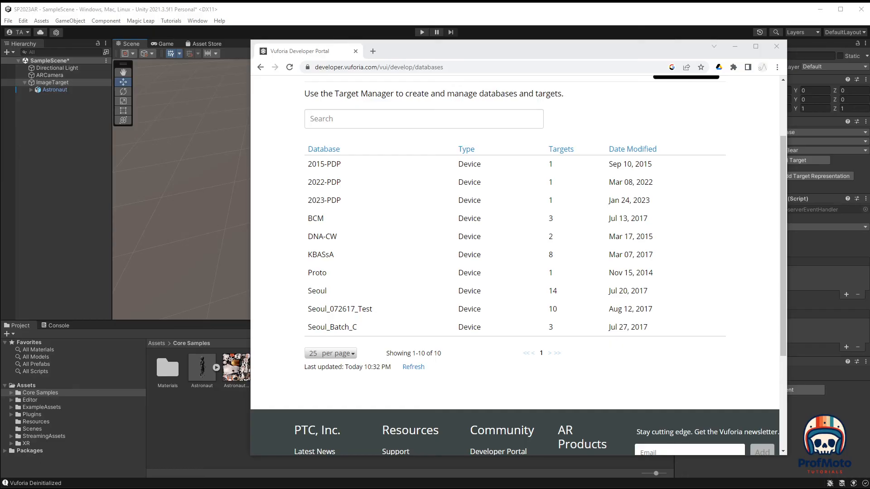
pyautogui.moveTo(1, 44); pyautogui.dragTo(292, 42)
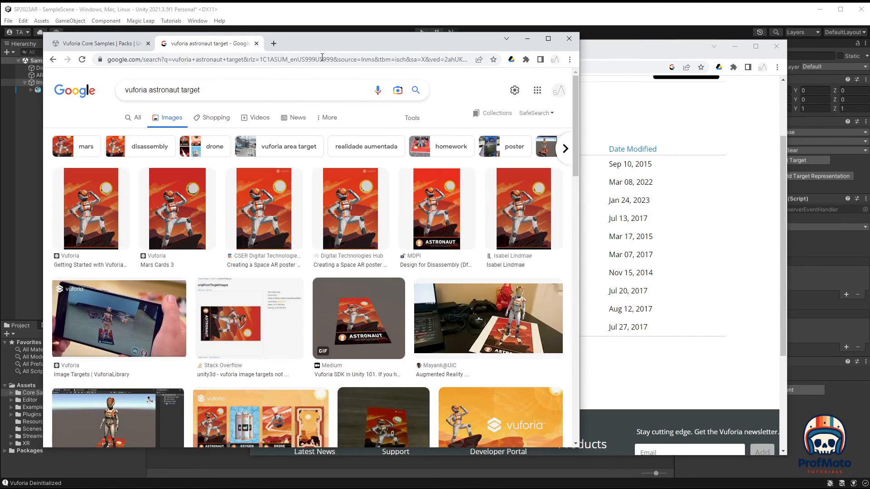
pyautogui.click(96, 218)
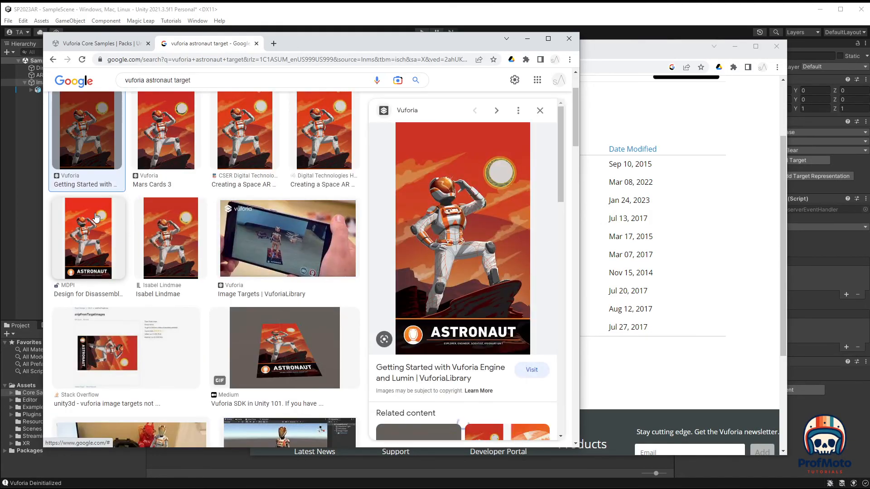
pyautogui.rightClick(447, 228)
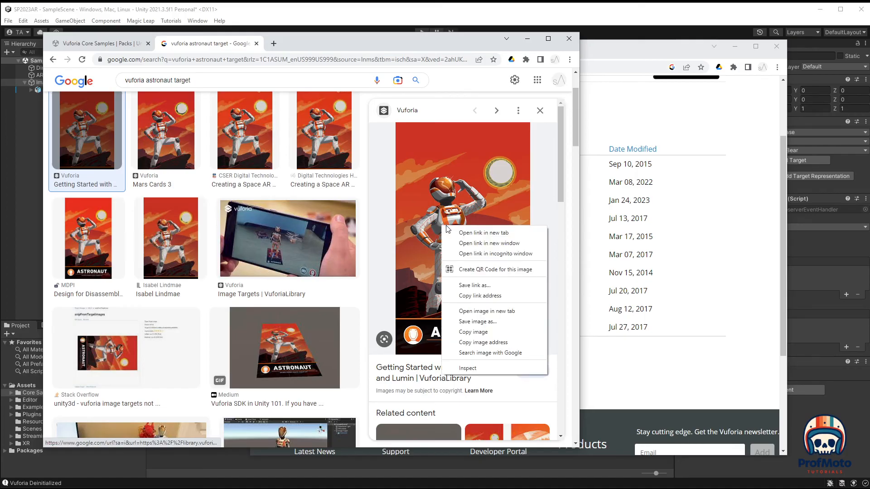
pyautogui.click(481, 311)
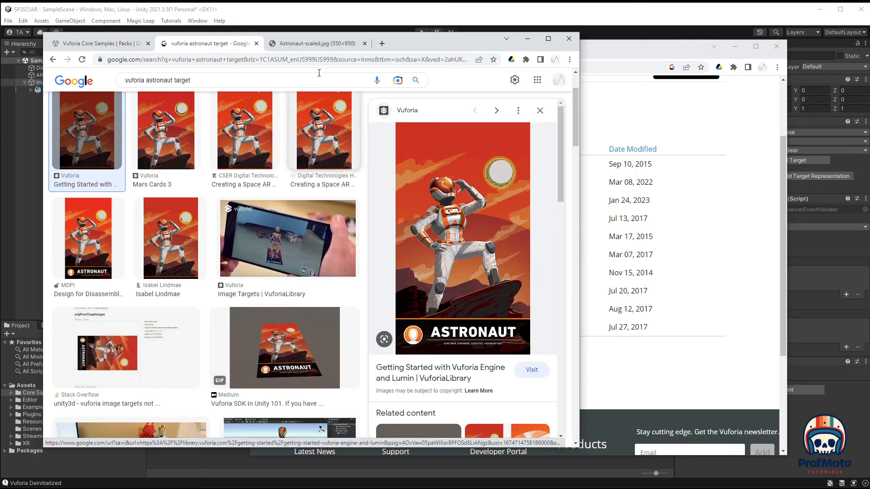
pyautogui.click(306, 44)
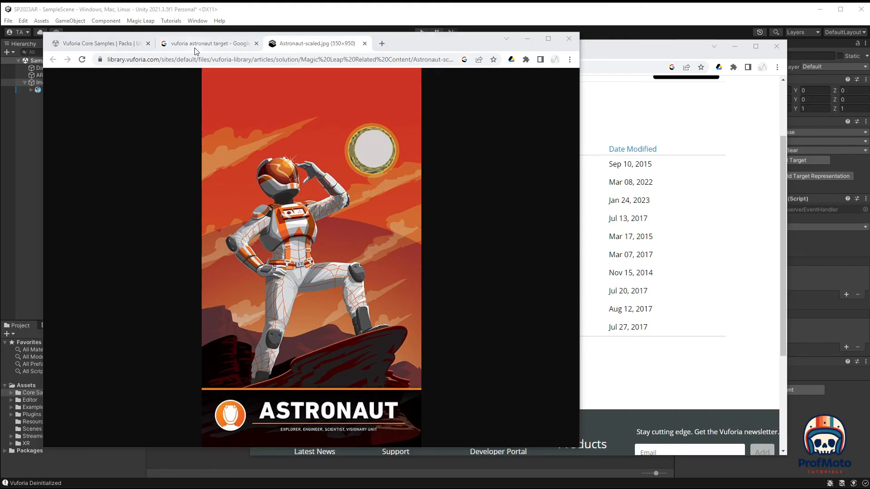
pyautogui.click(102, 44)
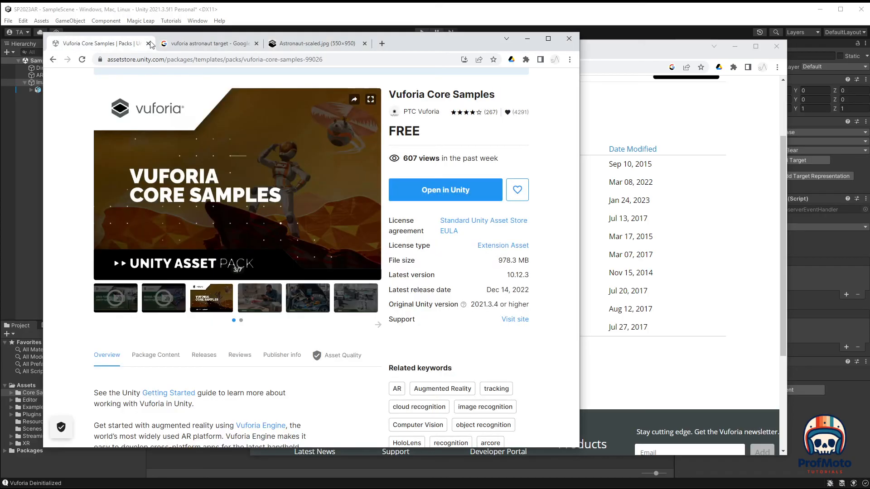
pyautogui.click(202, 44)
pyautogui.moveTo(451, 39); pyautogui.dragTo(0, 50)
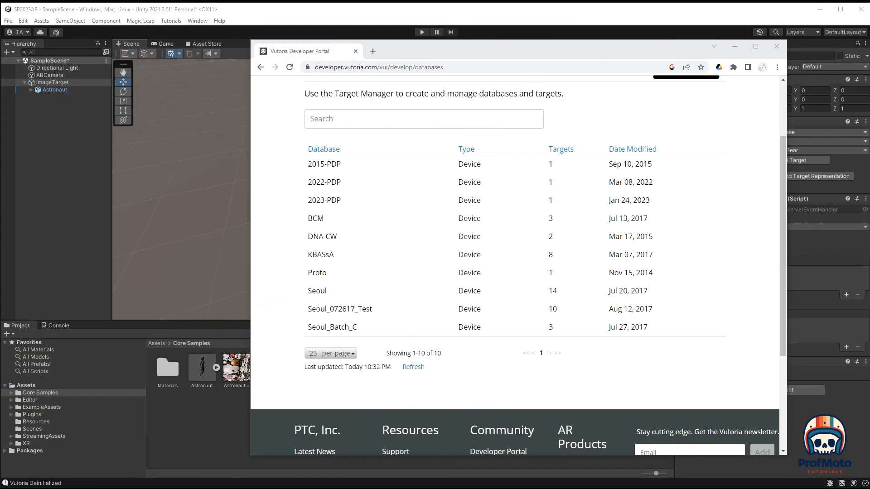
# In the Vuforia Target Manager, start a new Image target in the 2023-PDP database using the file Astronaut-scaled.jpg.
pyautogui.click(431, 45)
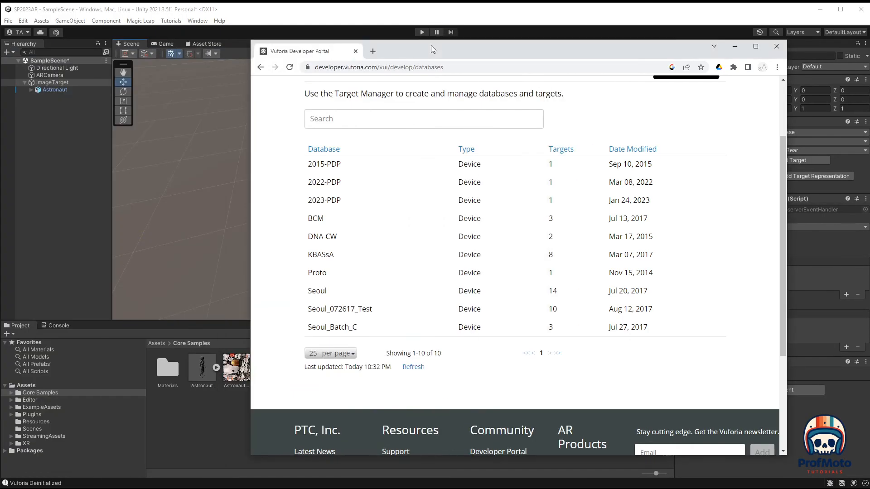
pyautogui.click(324, 202)
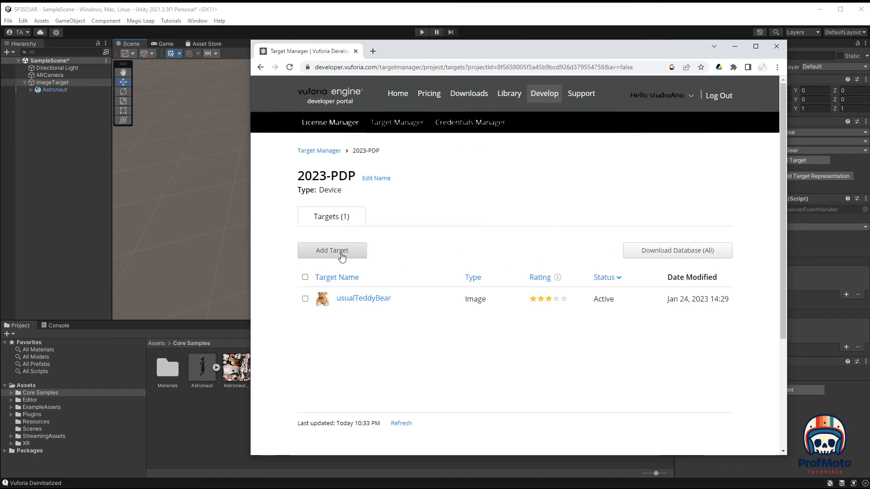
pyautogui.click(337, 252)
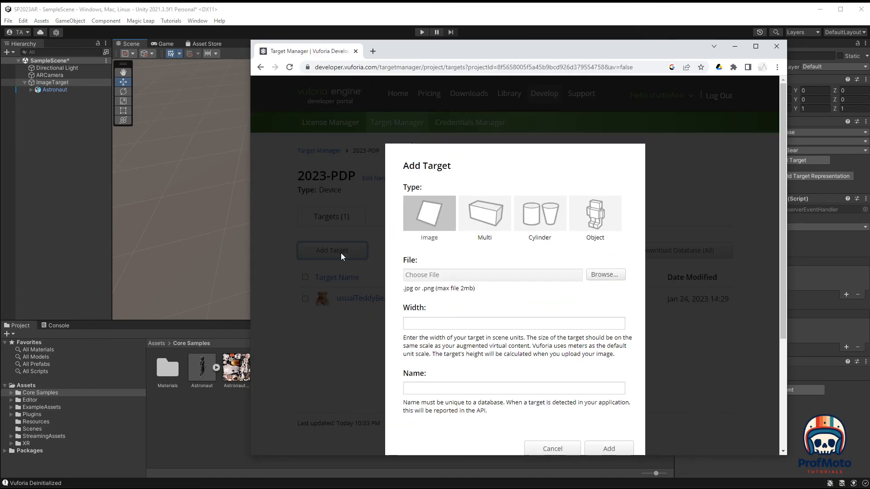
pyautogui.click(429, 220)
pyautogui.click(599, 276)
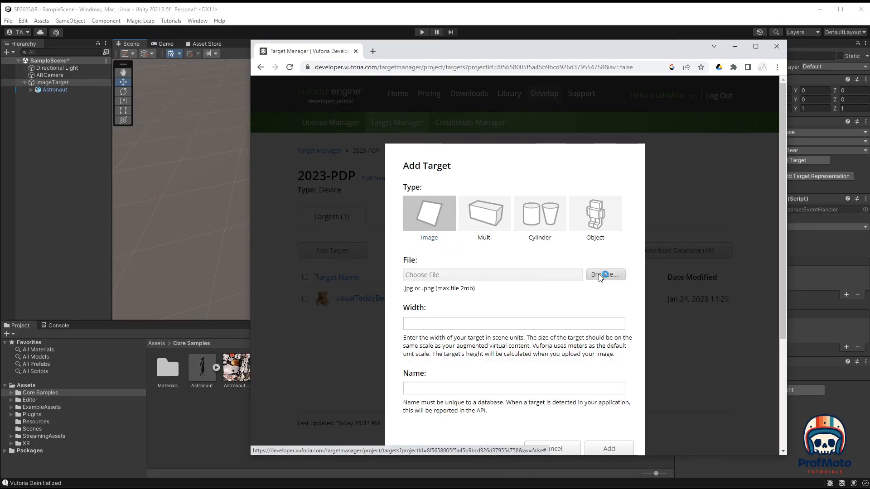
pyautogui.moveTo(459, 48); pyautogui.dragTo(869, 86)
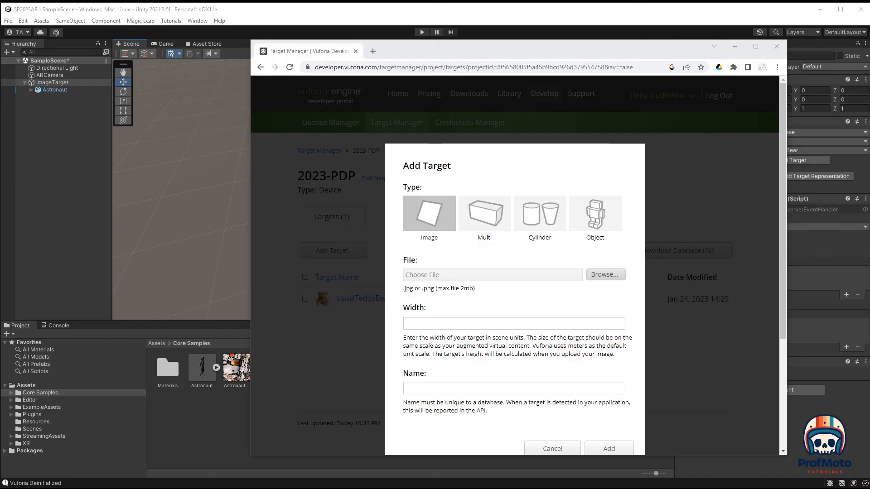
pyautogui.scroll(-2, 480, 268)
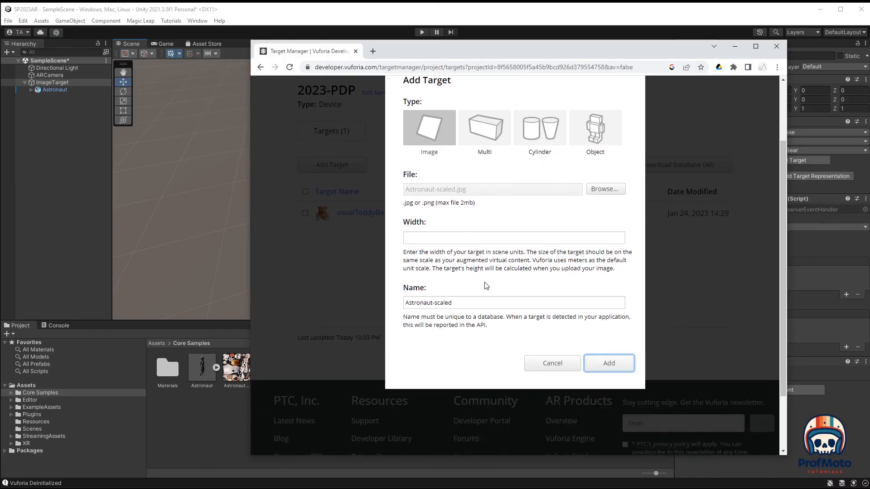
# Set the new target's width to 25 and add it to the database as Astronaut-scaled.
pyautogui.click(417, 234)
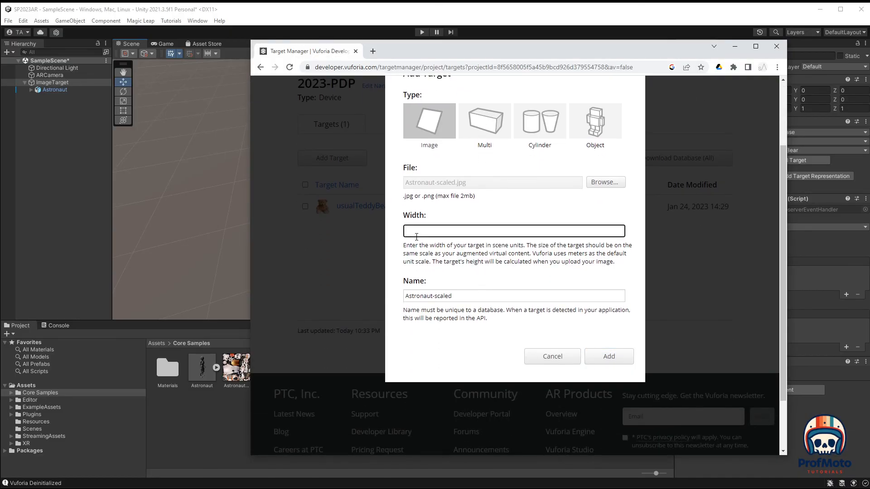
pyautogui.write('25')
pyautogui.click(466, 296)
pyautogui.click(608, 357)
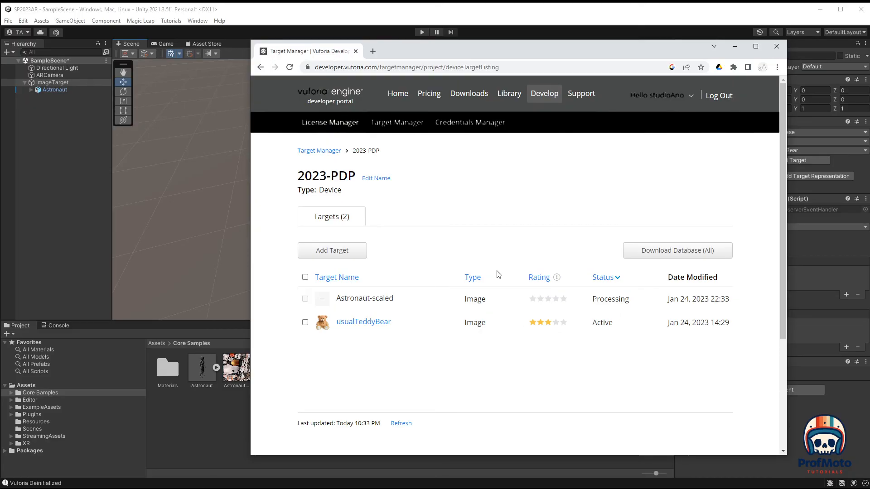
# Reload the 2023-PDP database from the database list and download all its targets for the Unity Editor.
pyautogui.click(319, 151)
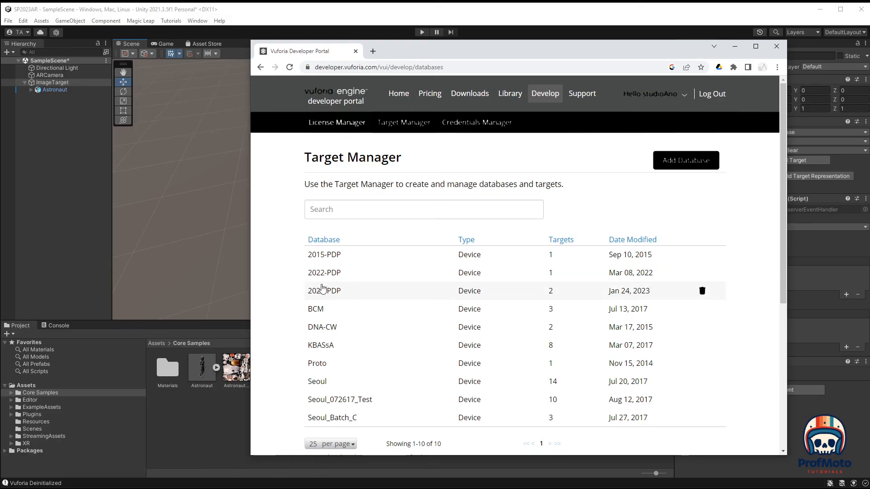
pyautogui.click(324, 291)
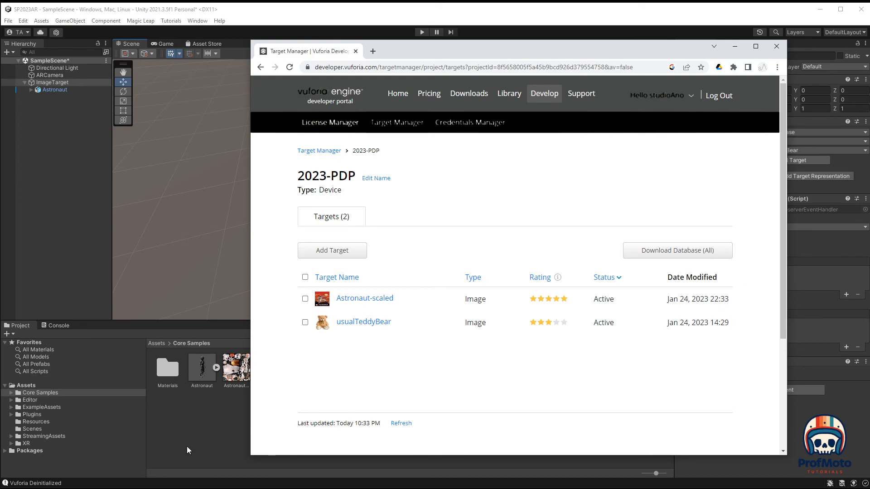
pyautogui.click(657, 244)
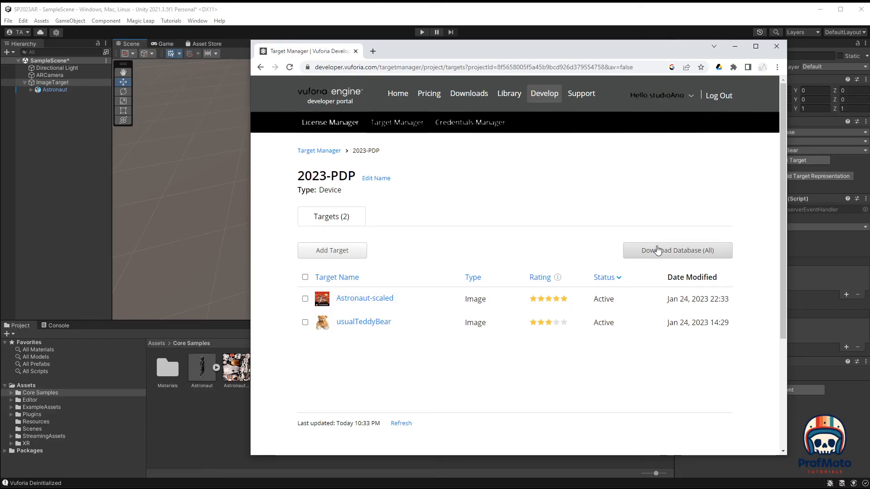
pyautogui.click(412, 296)
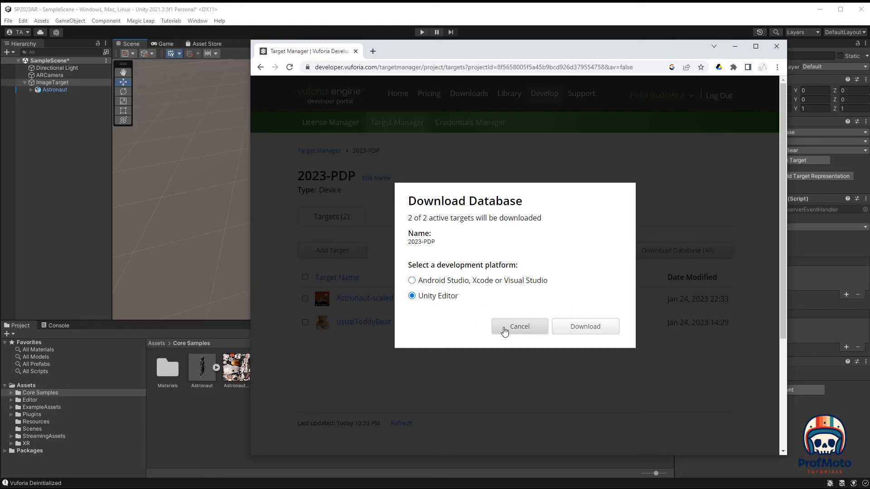
pyautogui.click(583, 326)
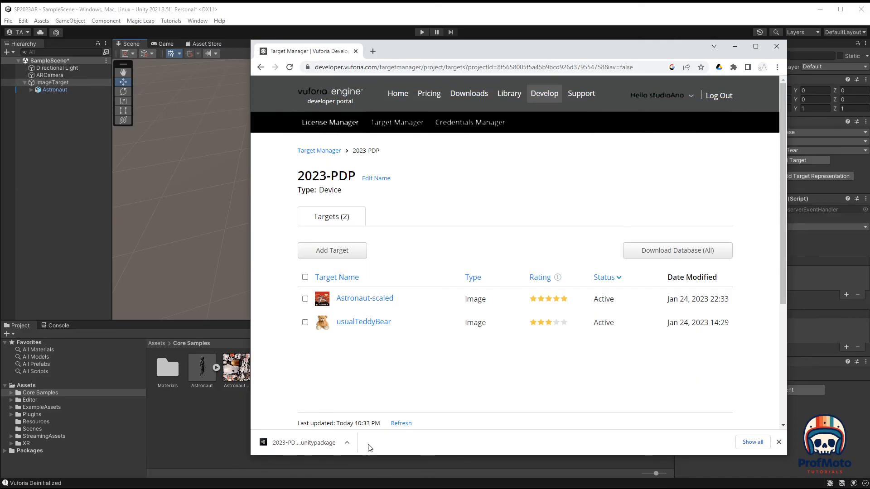
# Open the downloaded 2023-PDP package in Unity and import all its files into the project.
pyautogui.click(346, 442)
pyautogui.click(365, 385)
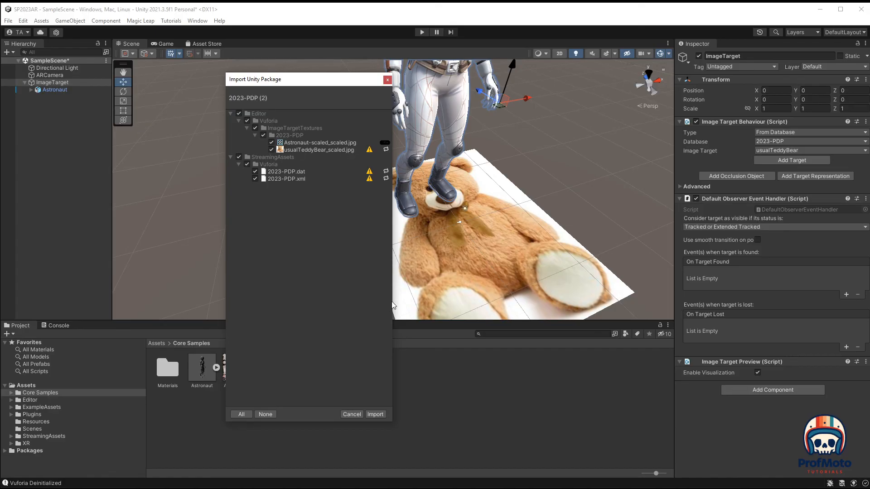
pyautogui.click(371, 415)
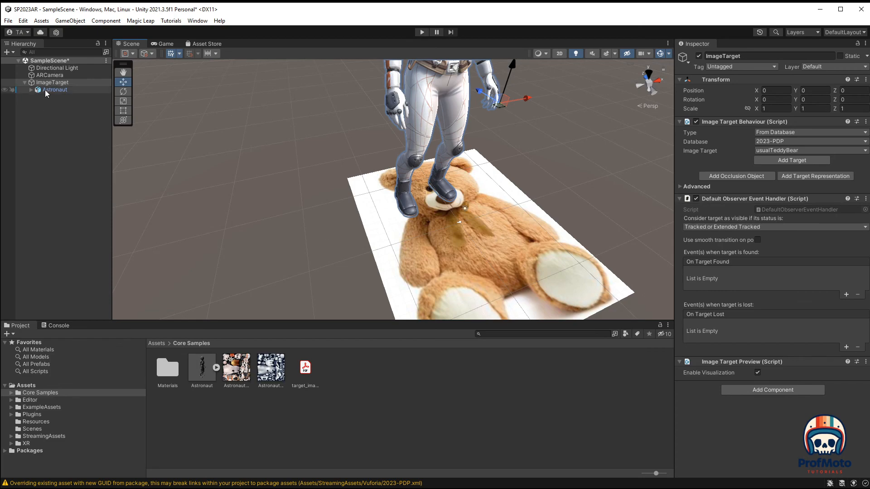
# Change ImageTarget's tracked image to Astronaut-scaled, then test-run the scene against the astronaut image and stop it.
pyautogui.click(787, 151)
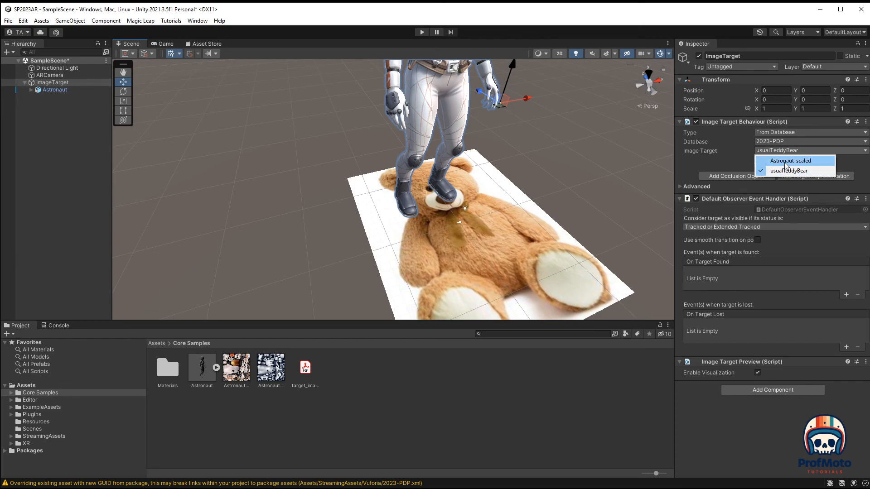
pyautogui.click(784, 162)
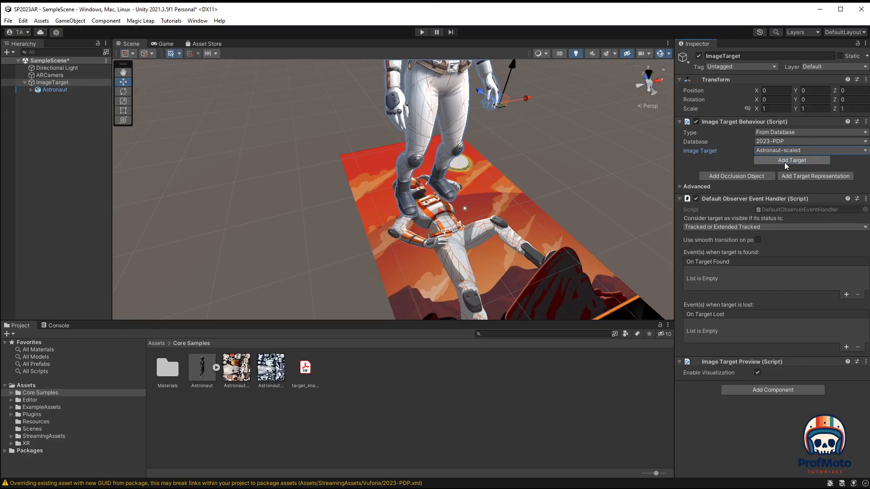
pyautogui.click(418, 31)
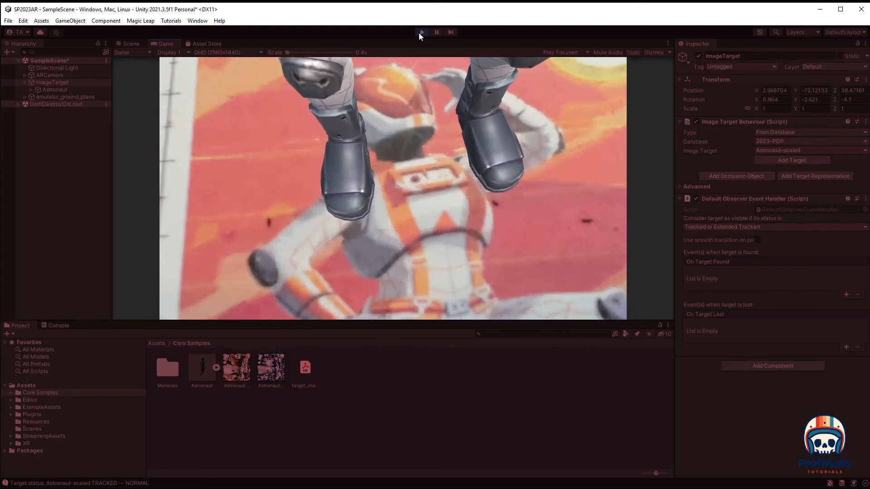
pyautogui.click(420, 32)
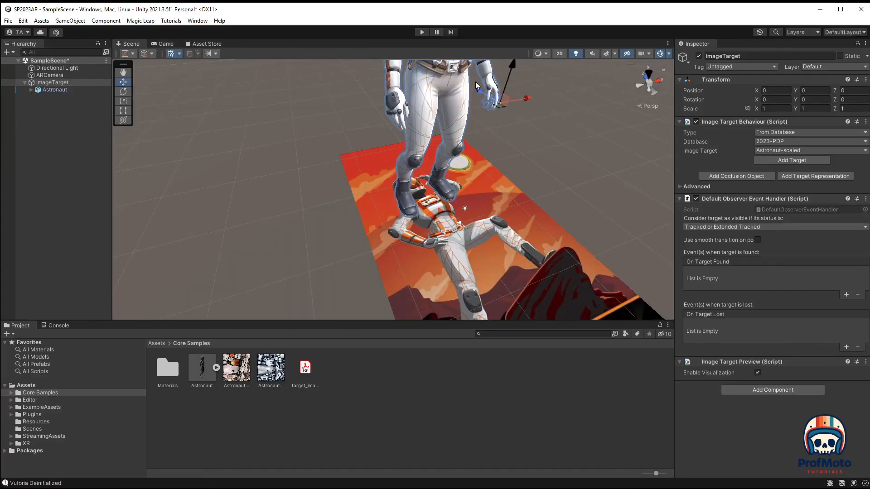